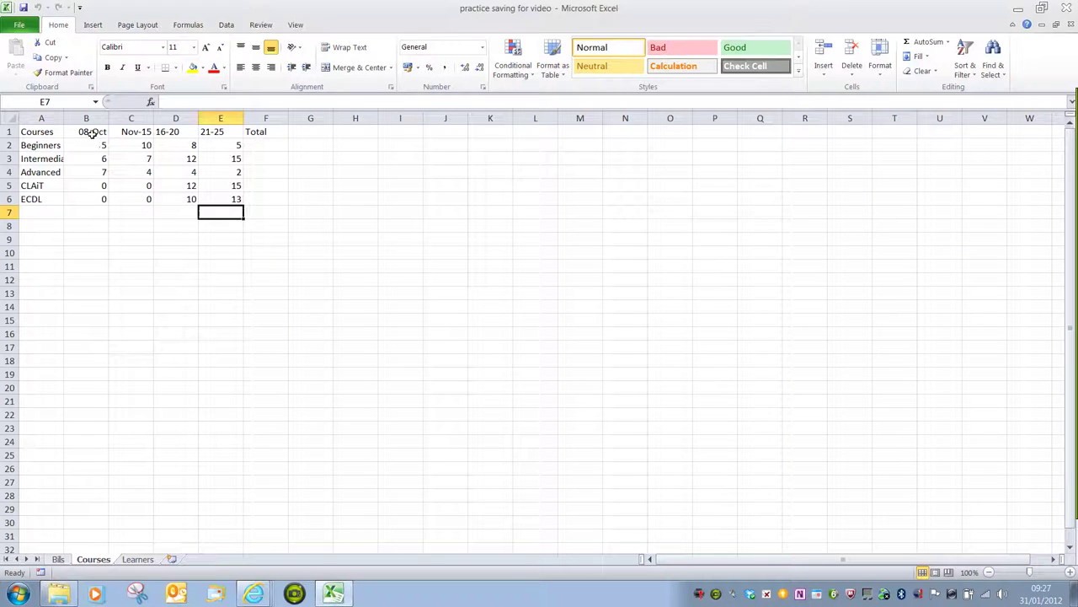
Step: Try to enter the range heading 08-10 in cell B1 with its existing number format
{"action": "left_click", "coordinate": [92, 134]}
{"action": "type", "text": "8"}
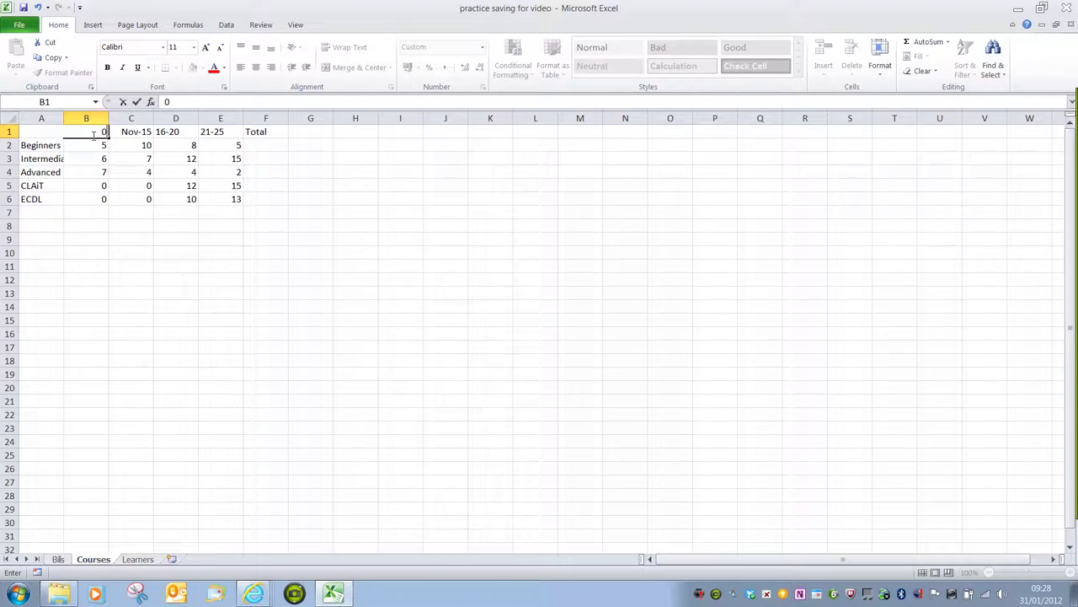
{"action": "type", "text": "8-10"}
{"action": "left_click", "coordinate": [272, 243]}
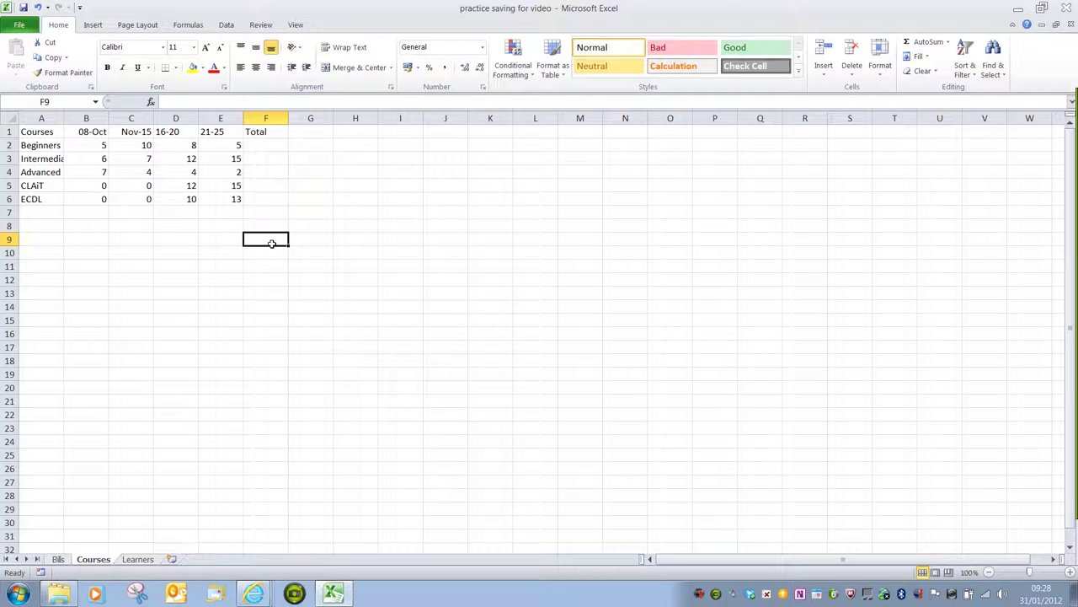
Step: Inspect the underlying contents of the range headings in cells B1 to E1
{"action": "left_click", "coordinate": [100, 137]}
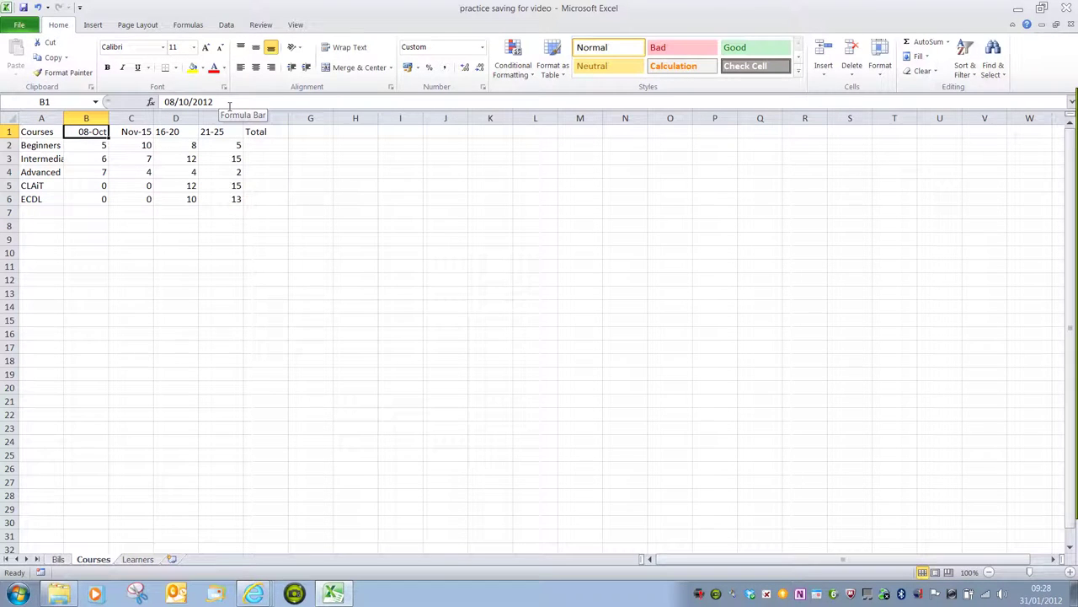
{"action": "left_click", "coordinate": [140, 136]}
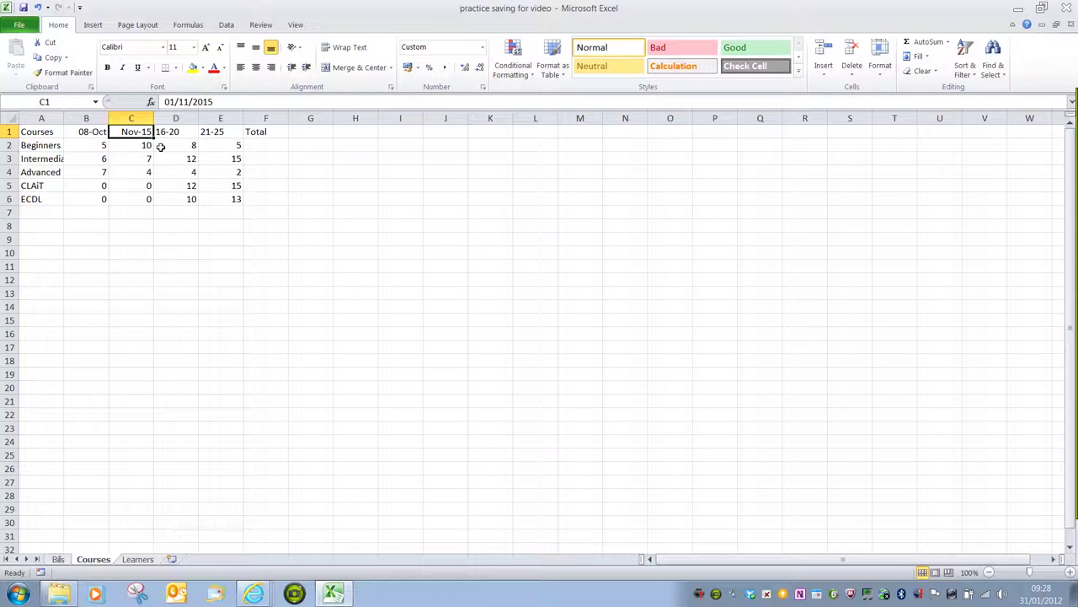
{"action": "left_click", "coordinate": [175, 137]}
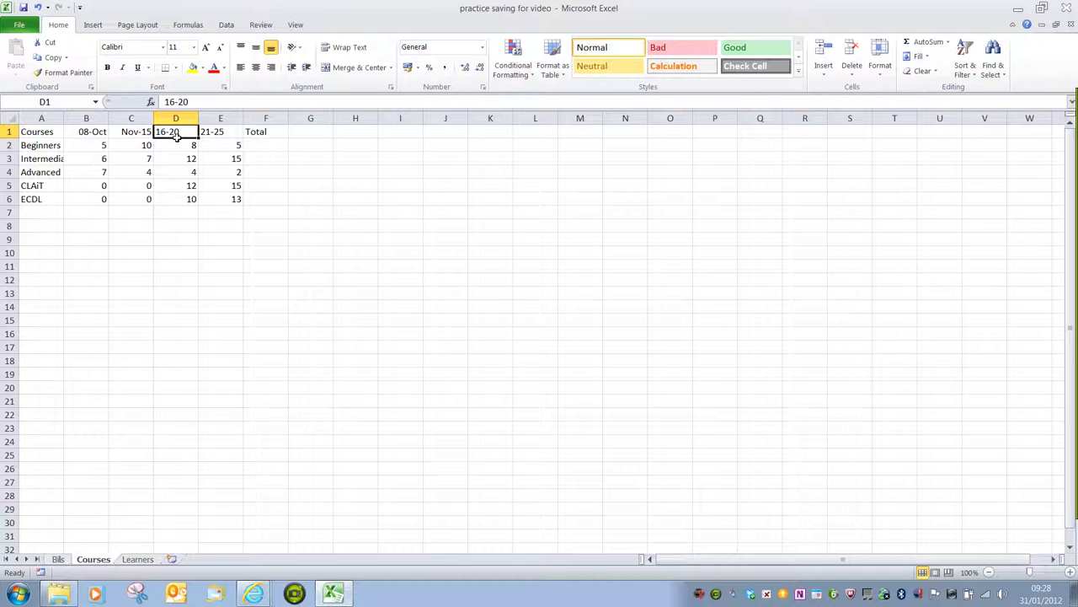
{"action": "left_click", "coordinate": [221, 135]}
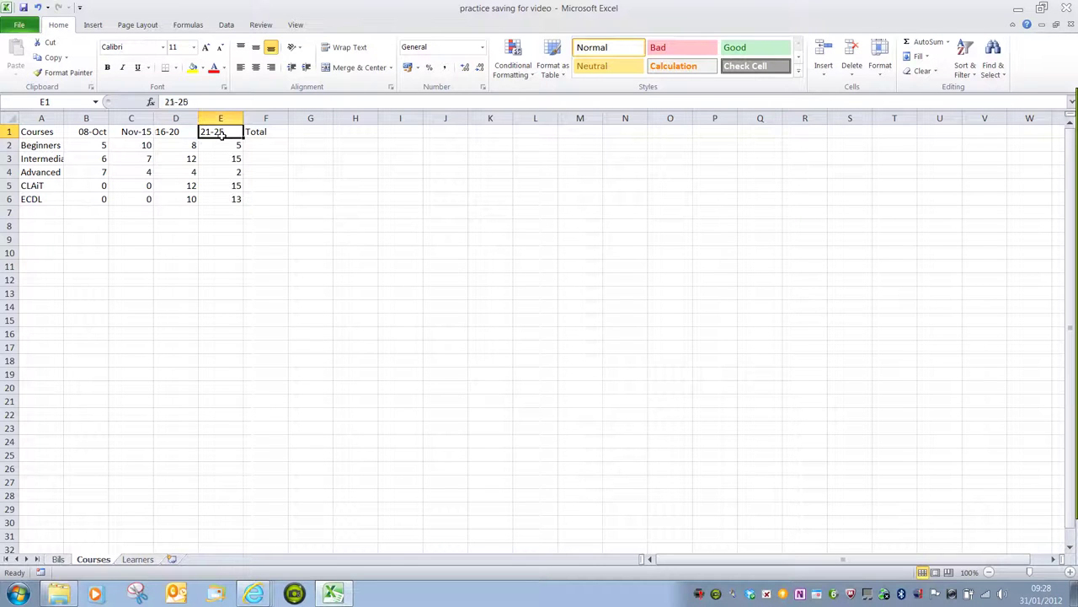
{"action": "left_click", "coordinate": [181, 135]}
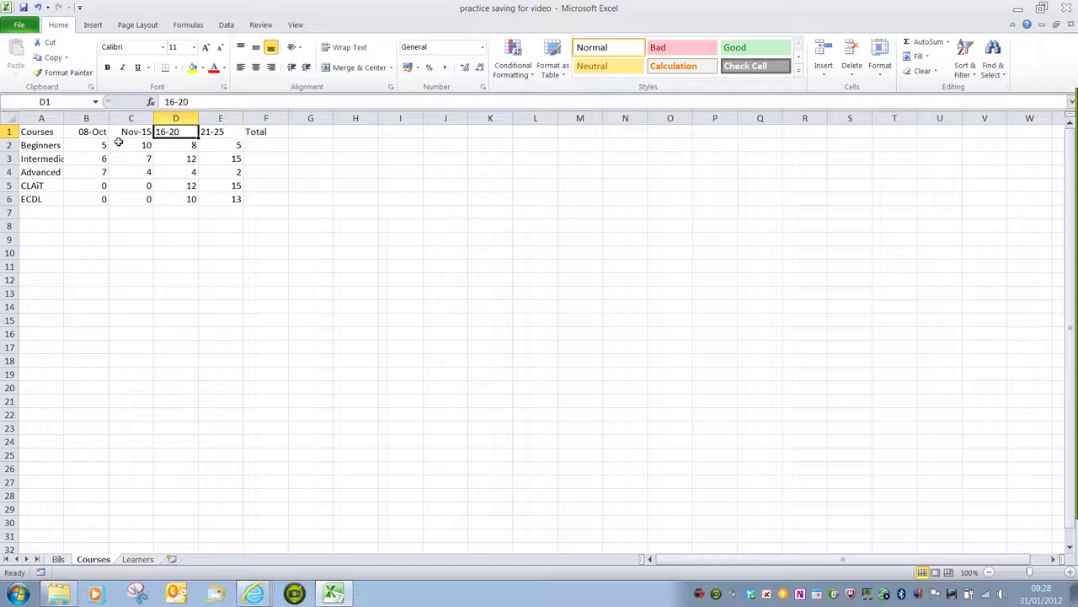
Step: Format cell B1 as Text and enter 08-10 as its heading
{"action": "left_click", "coordinate": [102, 134]}
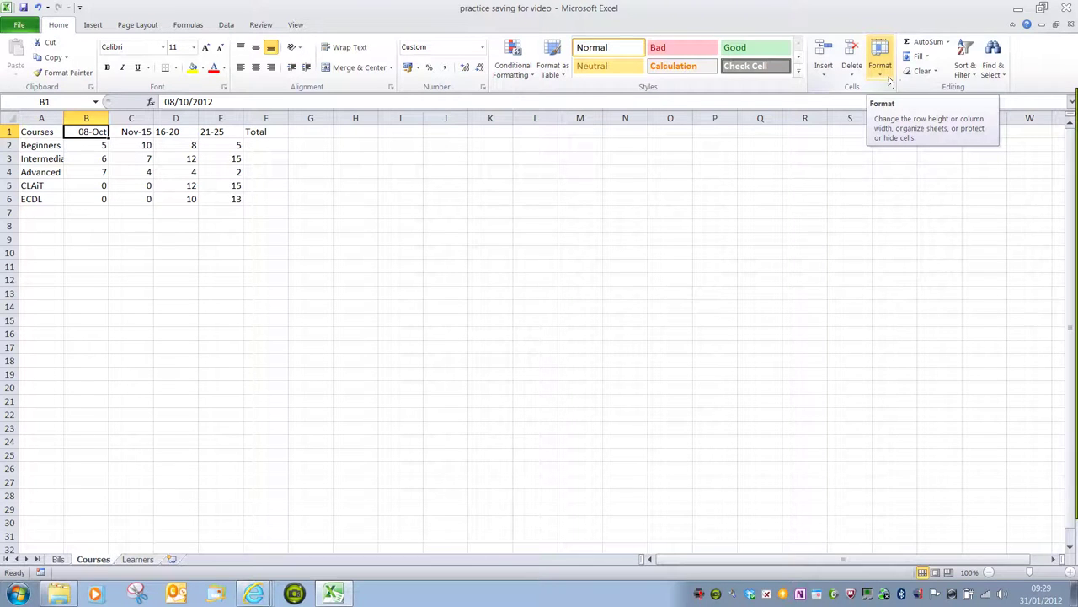
{"action": "left_click", "coordinate": [890, 81]}
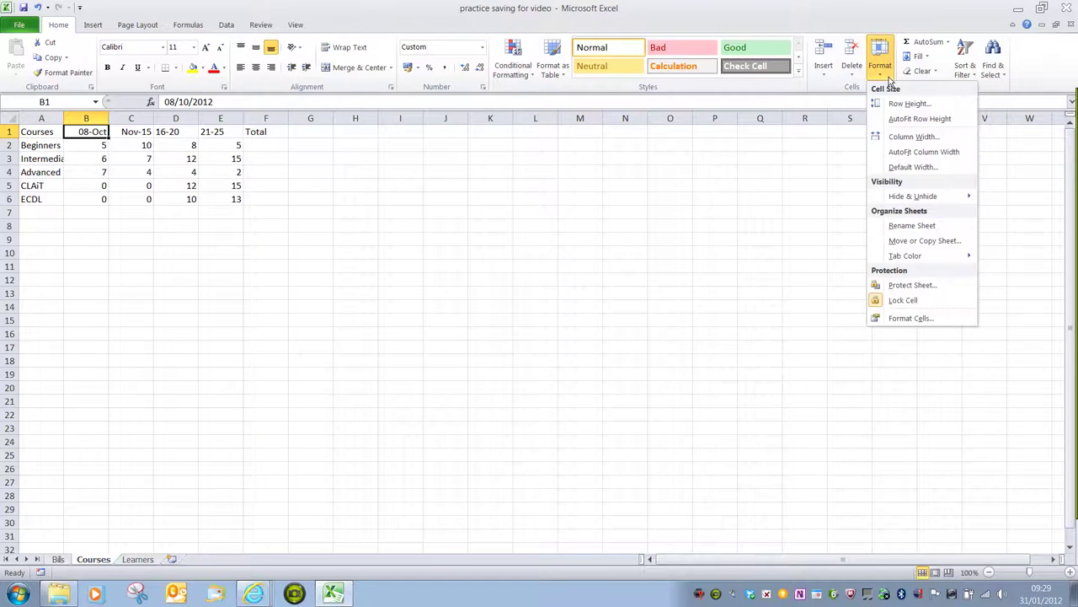
{"action": "left_click", "coordinate": [910, 317]}
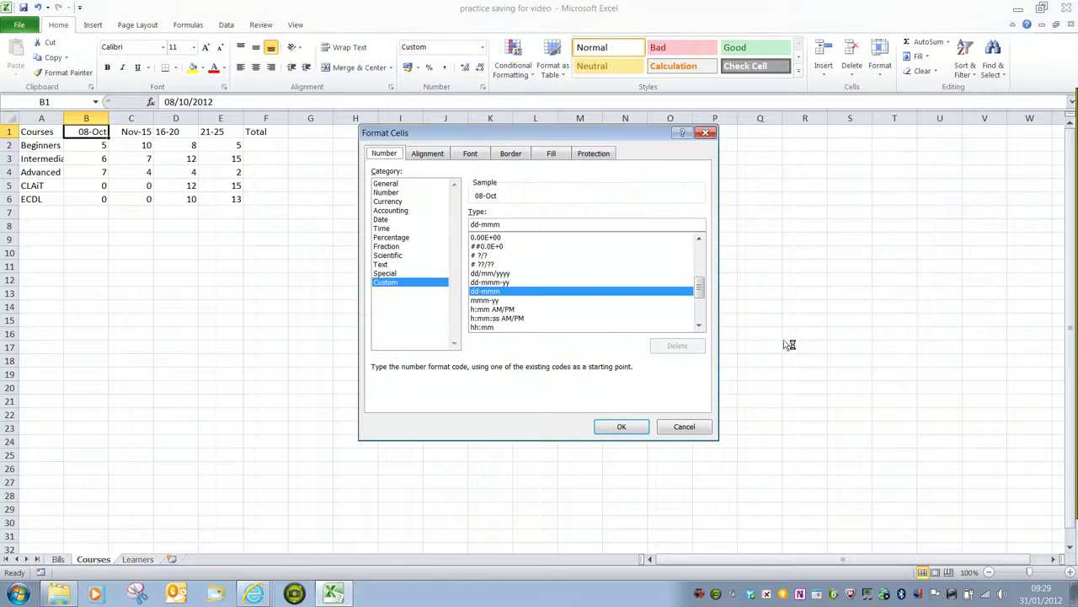
{"action": "left_click", "coordinate": [403, 268]}
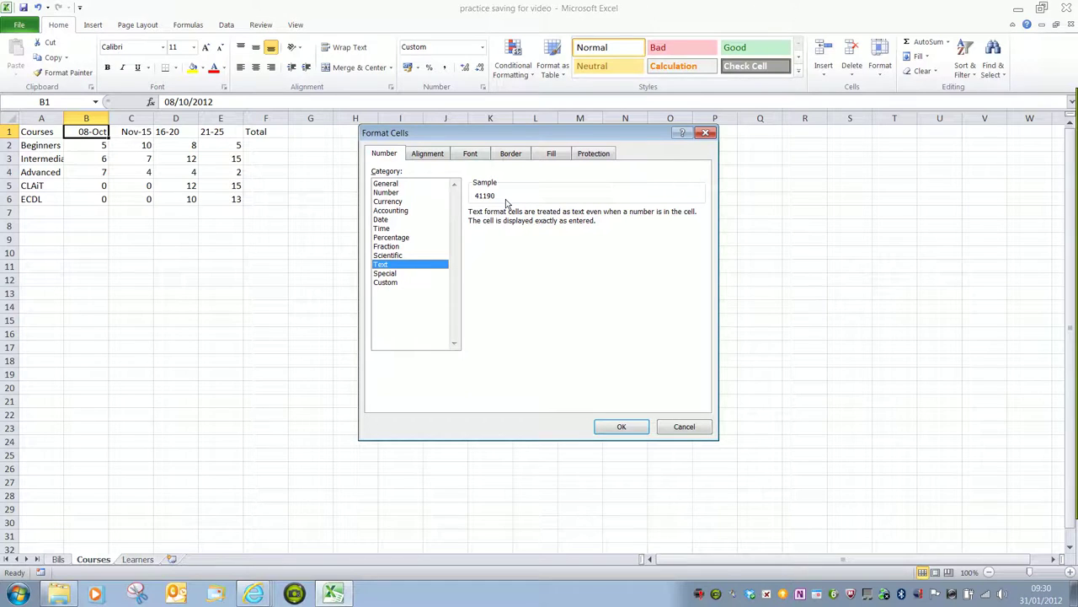
{"action": "left_click", "coordinate": [630, 430]}
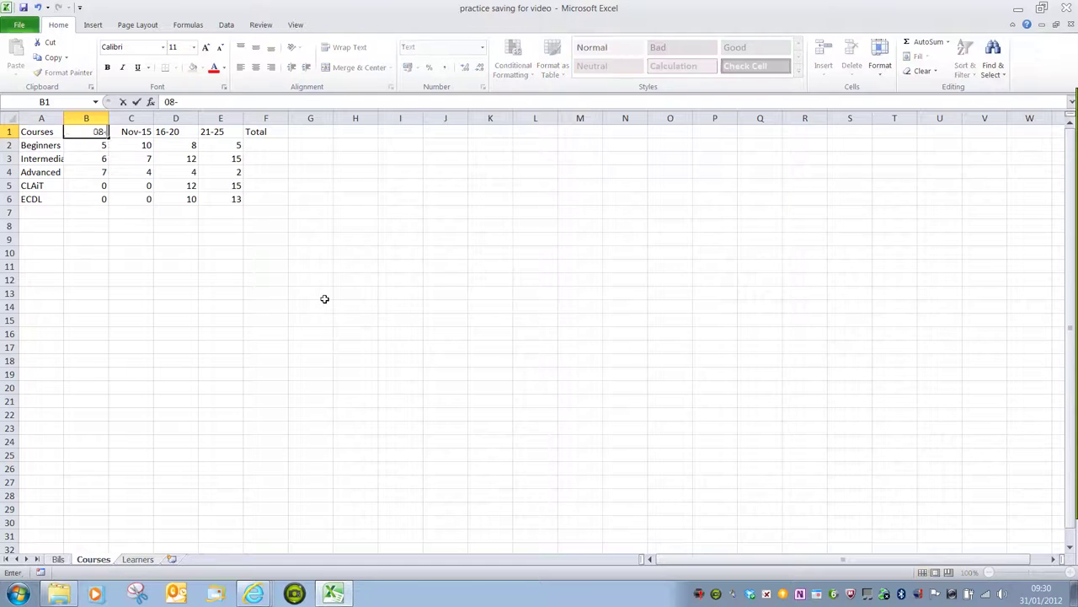
{"action": "type", "text": "10"}
{"action": "key", "text": "Return"}
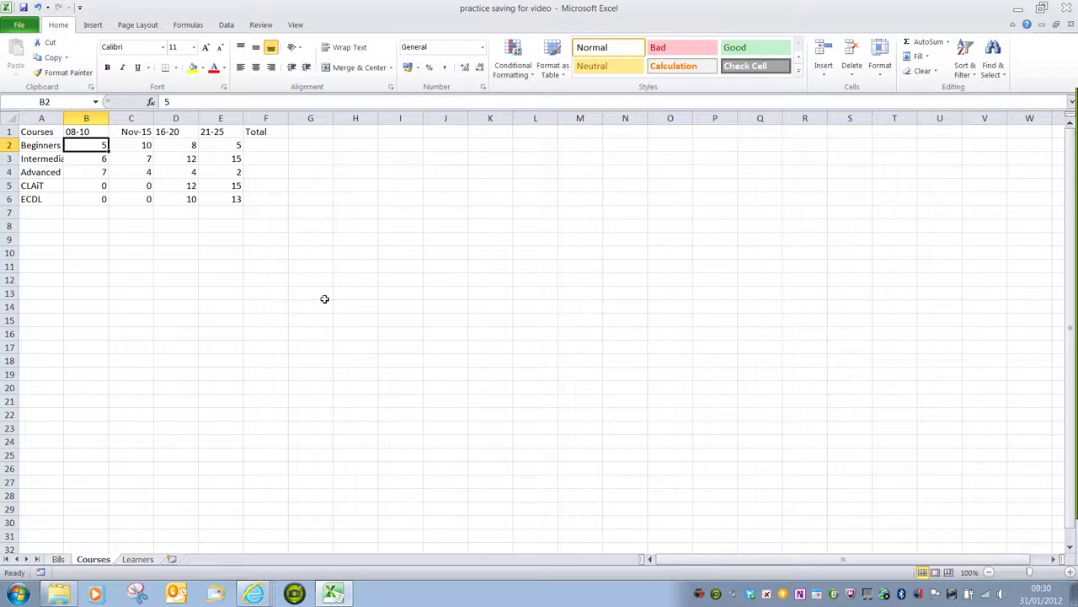
{"action": "left_click", "coordinate": [135, 135]}
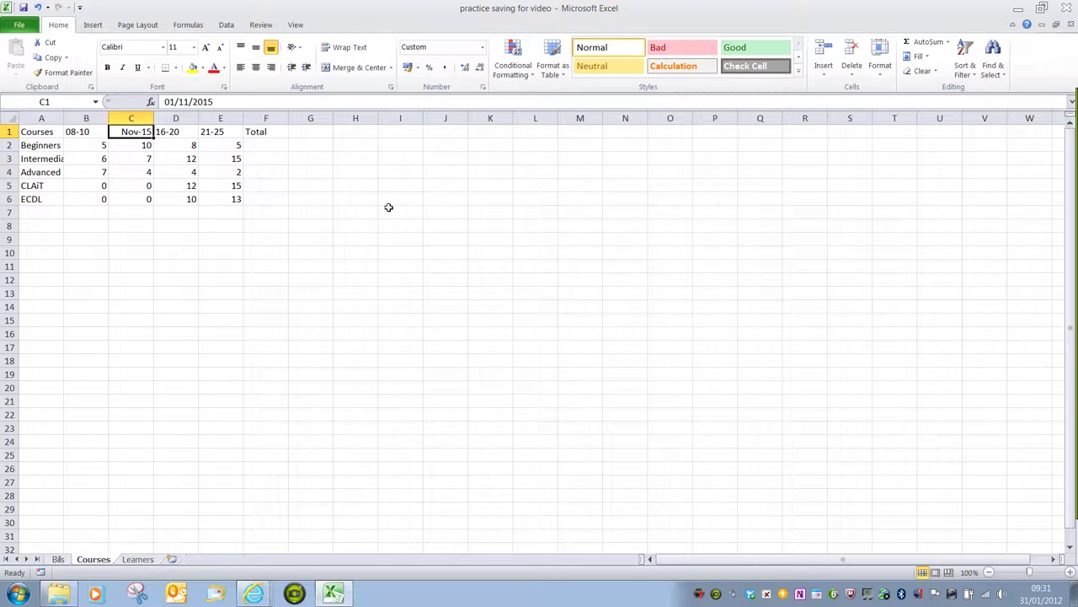
{"action": "left_click", "coordinate": [889, 76]}
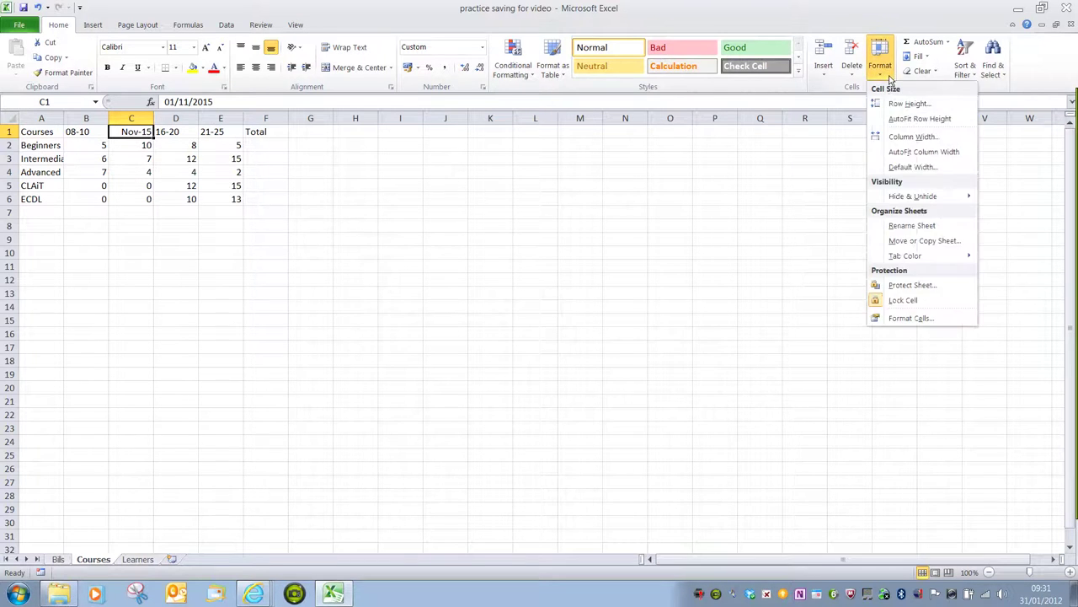
{"action": "left_click", "coordinate": [910, 319]}
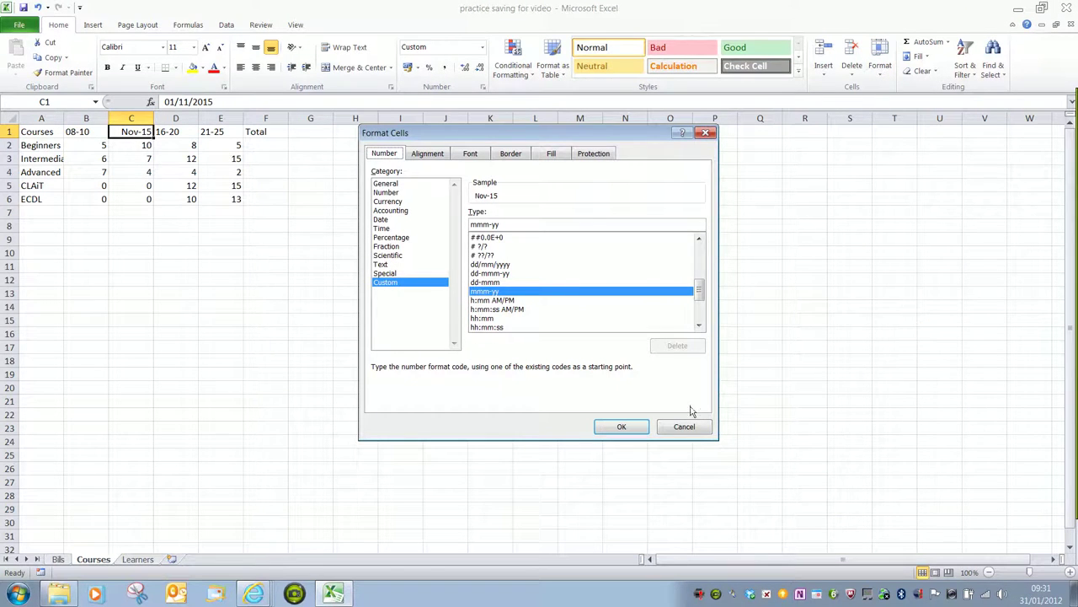
{"action": "left_click", "coordinate": [682, 430]}
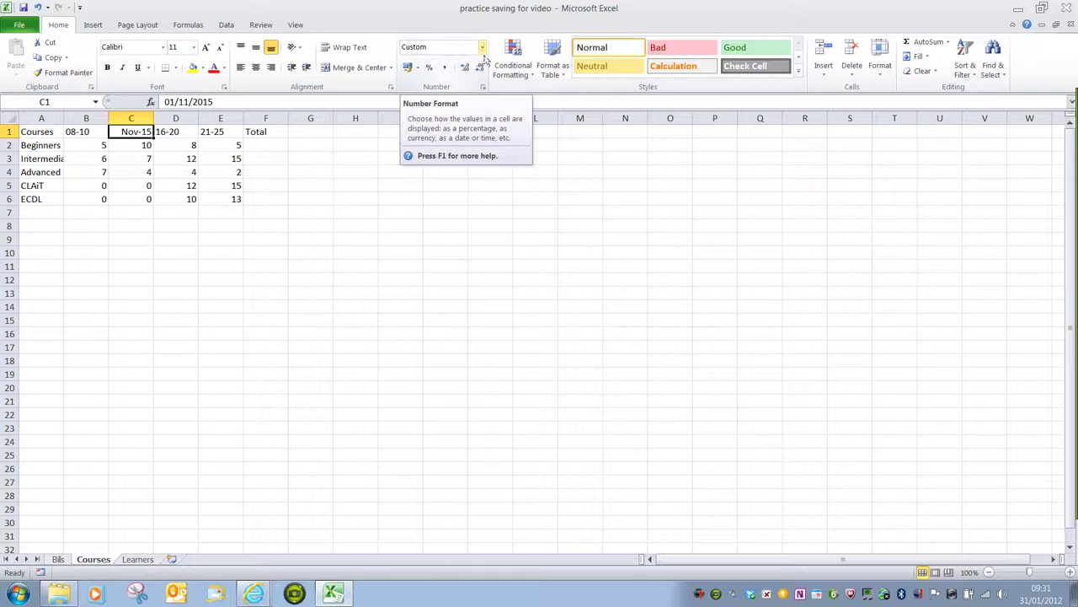
{"action": "left_click", "coordinate": [486, 52]}
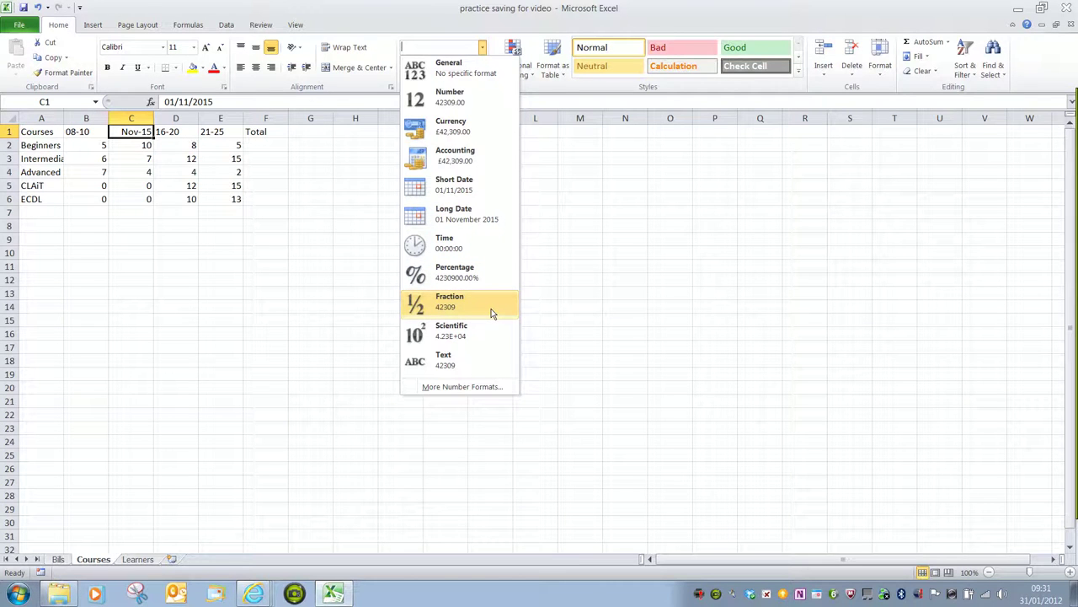
{"action": "left_click", "coordinate": [489, 396]}
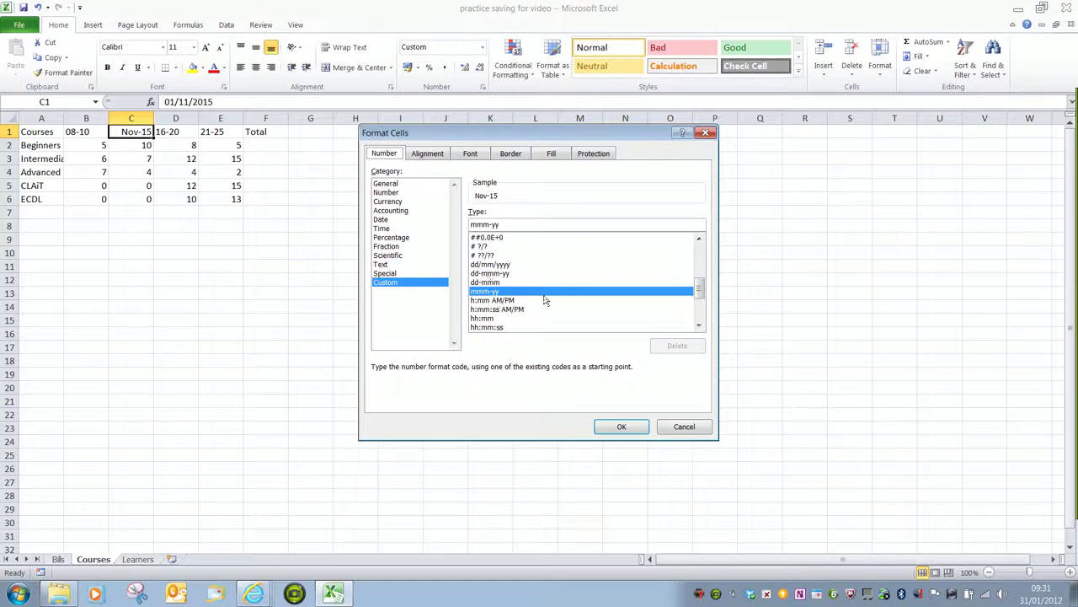
{"action": "left_click", "coordinate": [686, 429]}
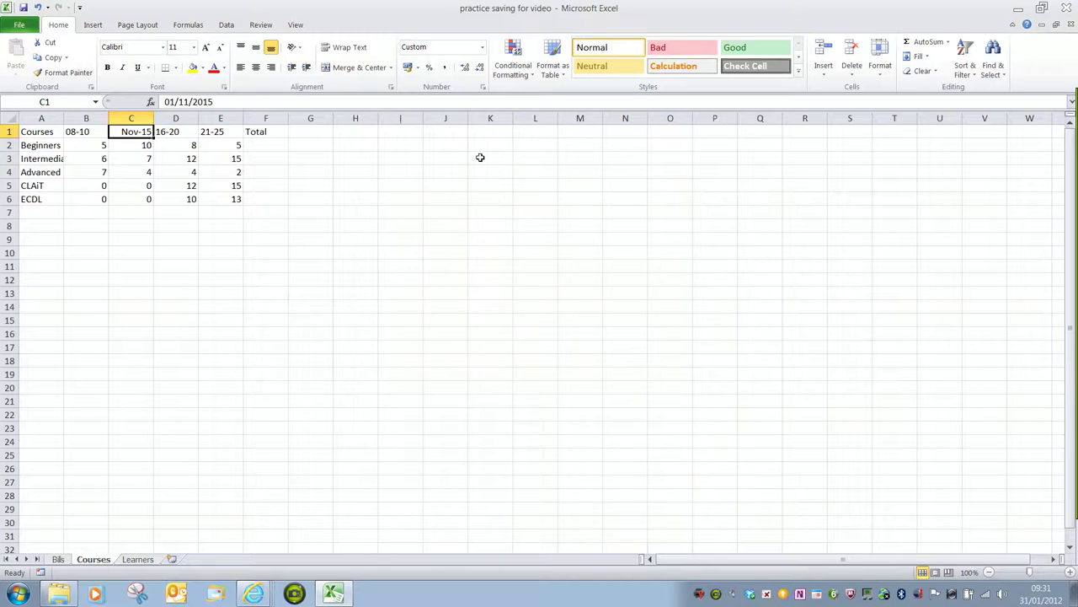
Step: Format cell C1 as Text and enter 11-15 as its heading
{"action": "left_click", "coordinate": [483, 48]}
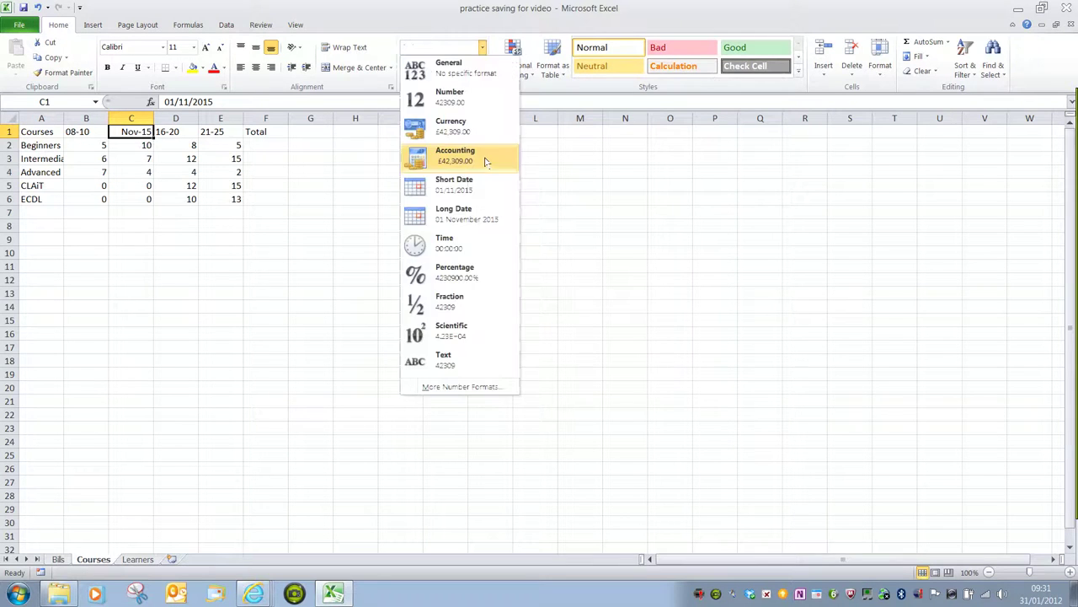
{"action": "left_click", "coordinate": [473, 363]}
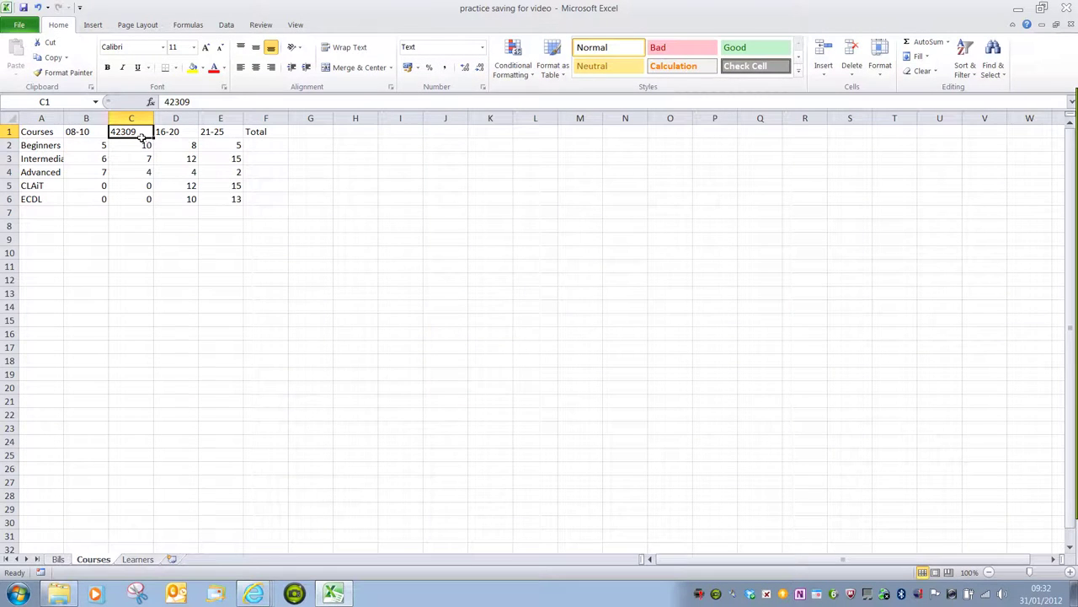
{"action": "type", "text": "1"}
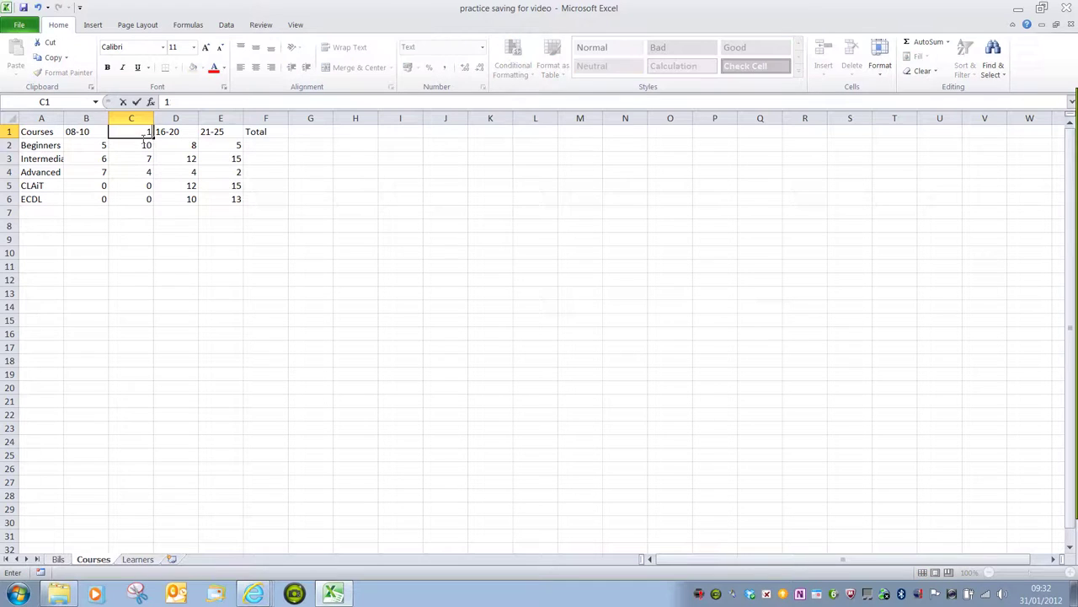
{"action": "type", "text": "1-15"}
{"action": "key", "text": "Return"}
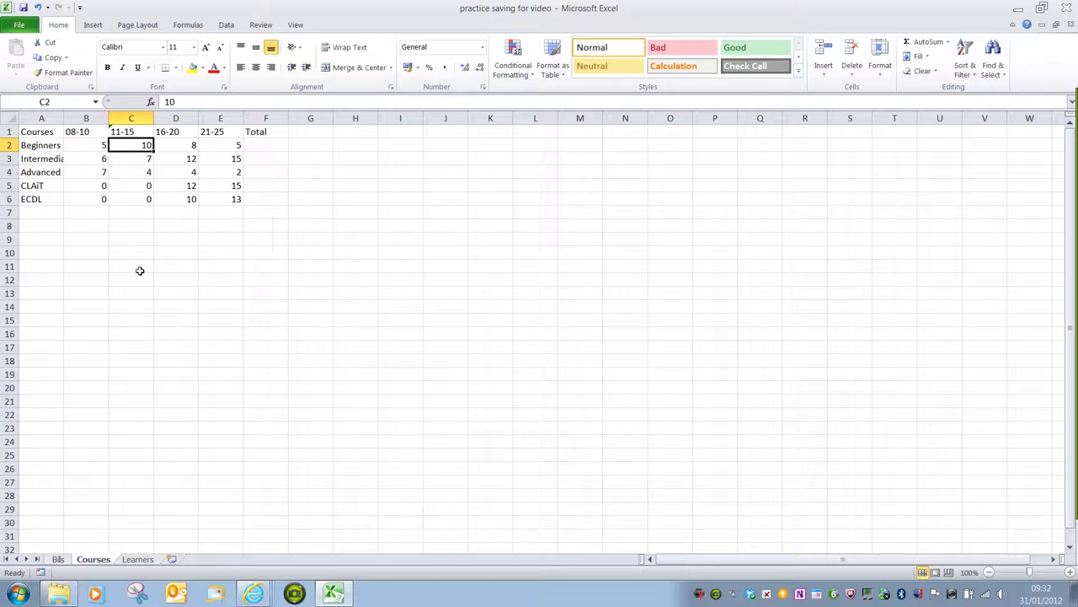
Step: Use the error options of the 11-15 heading in C1 to convert its two-digit year to 19XX
{"action": "left_click", "coordinate": [149, 244]}
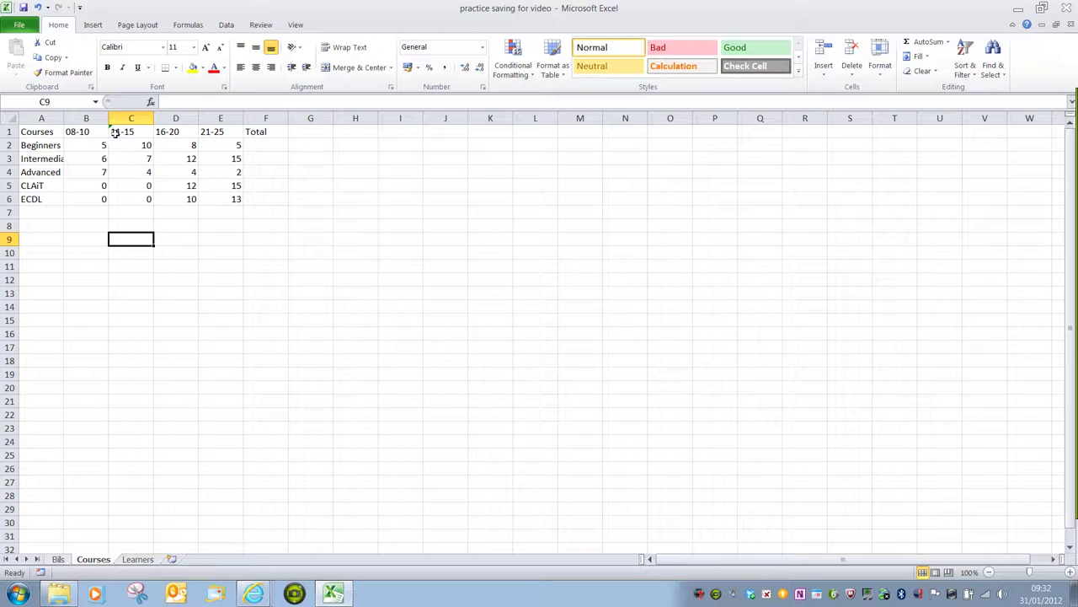
{"action": "left_click", "coordinate": [115, 131]}
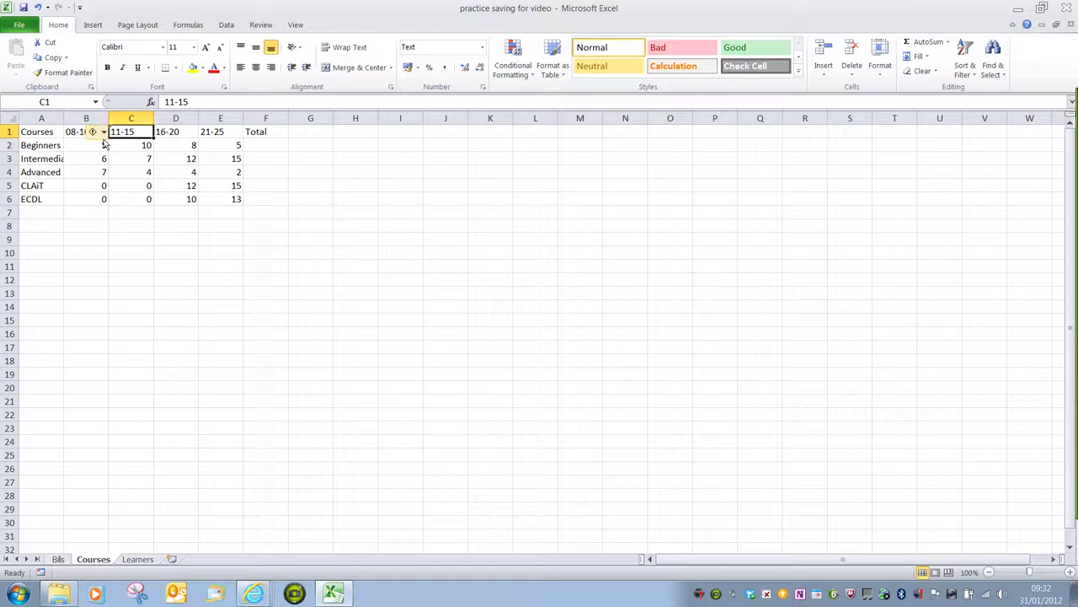
{"action": "left_click", "coordinate": [103, 132]}
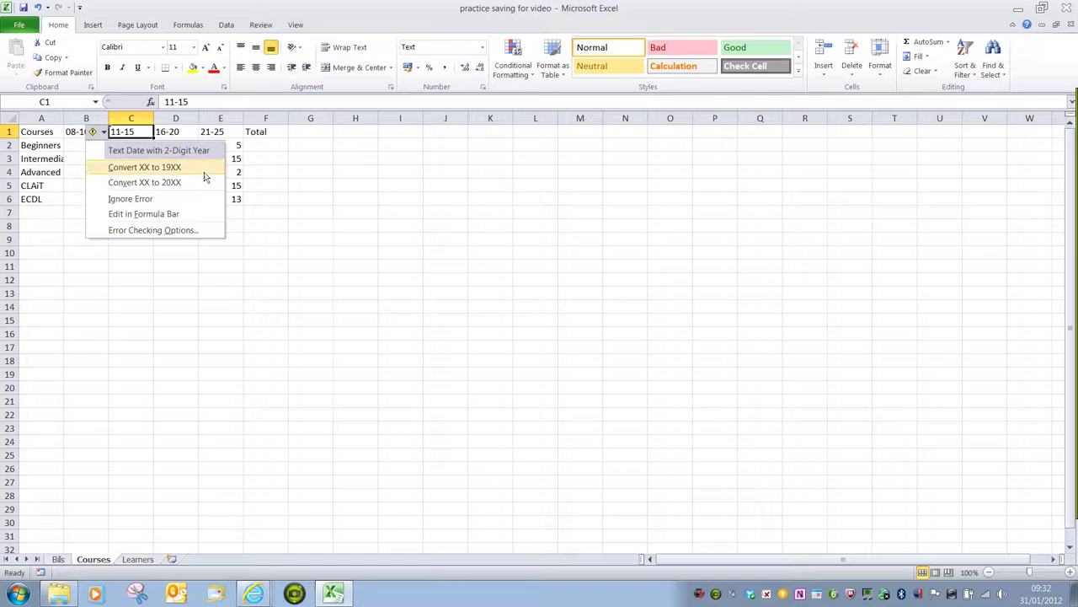
{"action": "left_click", "coordinate": [203, 171]}
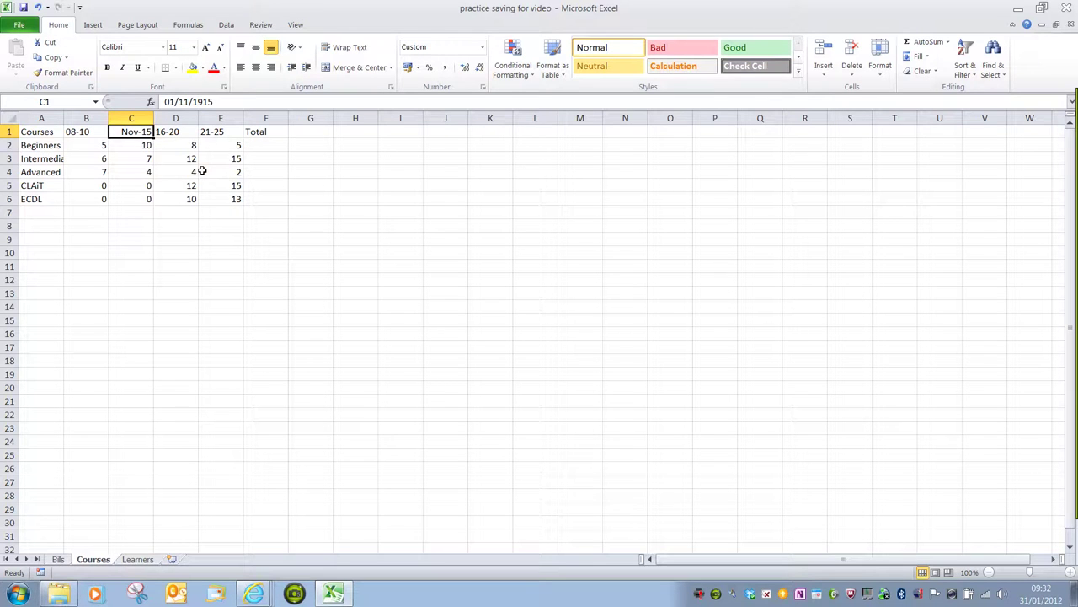
Step: Set cell C1 back to the Text format and re-enter the heading 11-15
{"action": "left_click", "coordinate": [482, 48]}
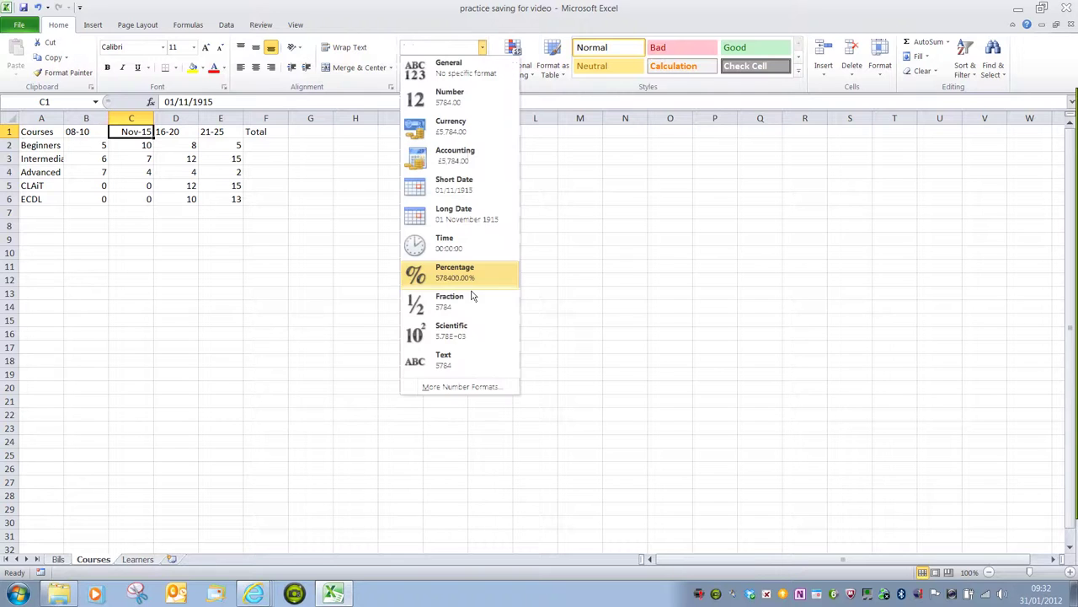
{"action": "left_click", "coordinate": [470, 358]}
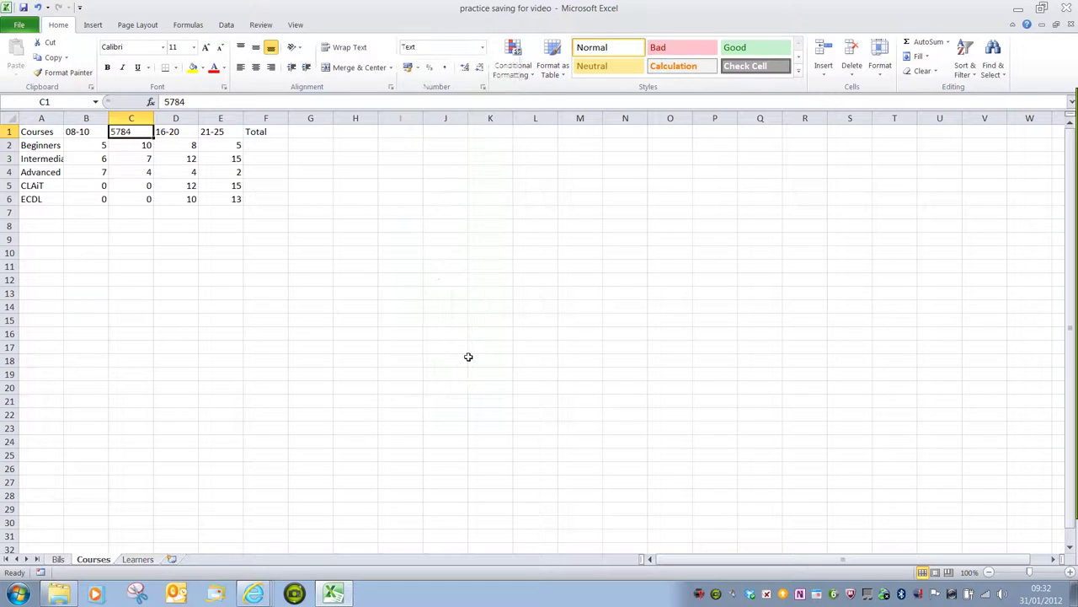
{"action": "type", "text": "11-1"}
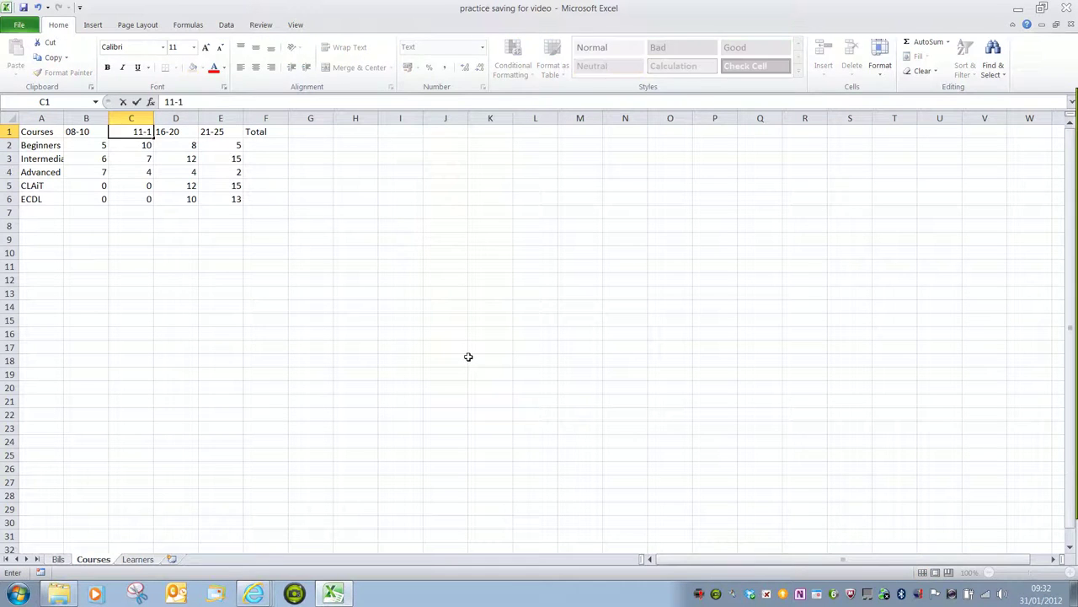
{"action": "type", "text": "5"}
{"action": "key", "text": "Return"}
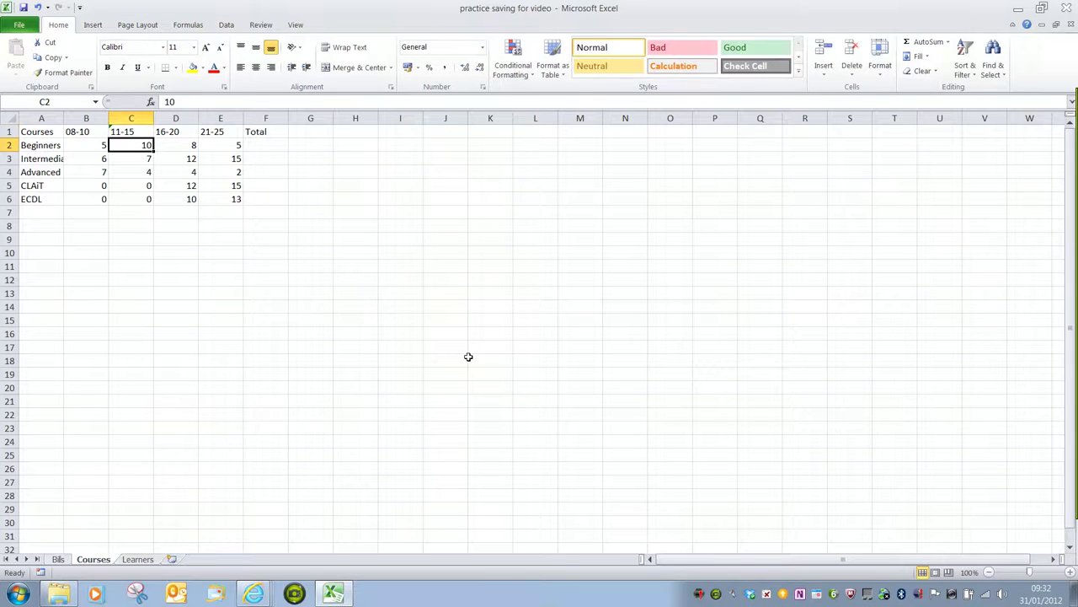
Step: Ignore the two-digit-year error flagged on the 11-15 heading in C1, then deselect the cell
{"action": "left_click", "coordinate": [139, 133]}
{"action": "left_click", "coordinate": [104, 134]}
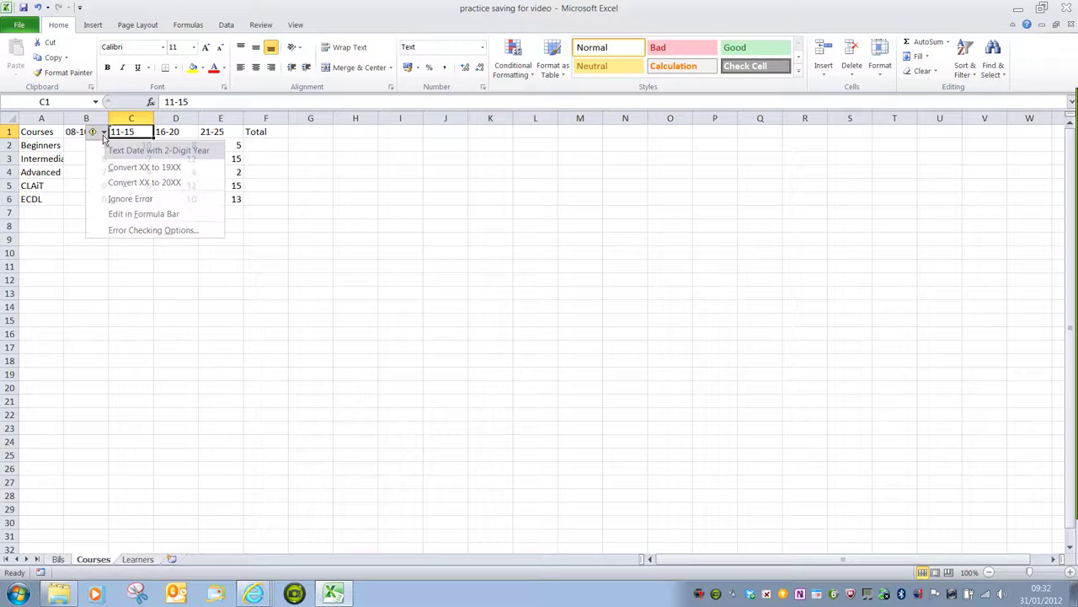
{"action": "left_click", "coordinate": [168, 200]}
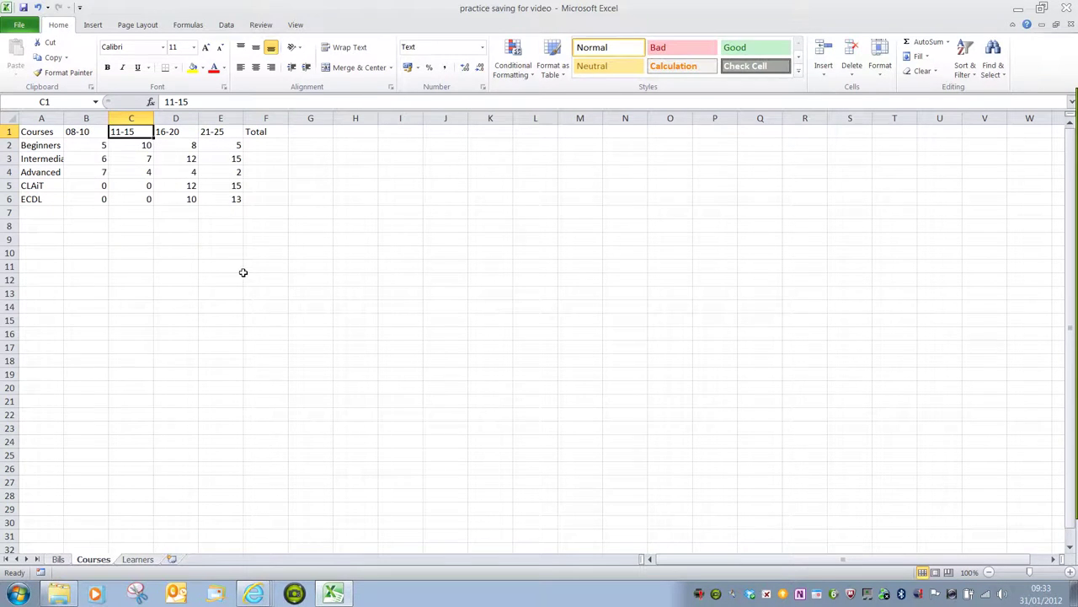
{"action": "left_click", "coordinate": [253, 270]}
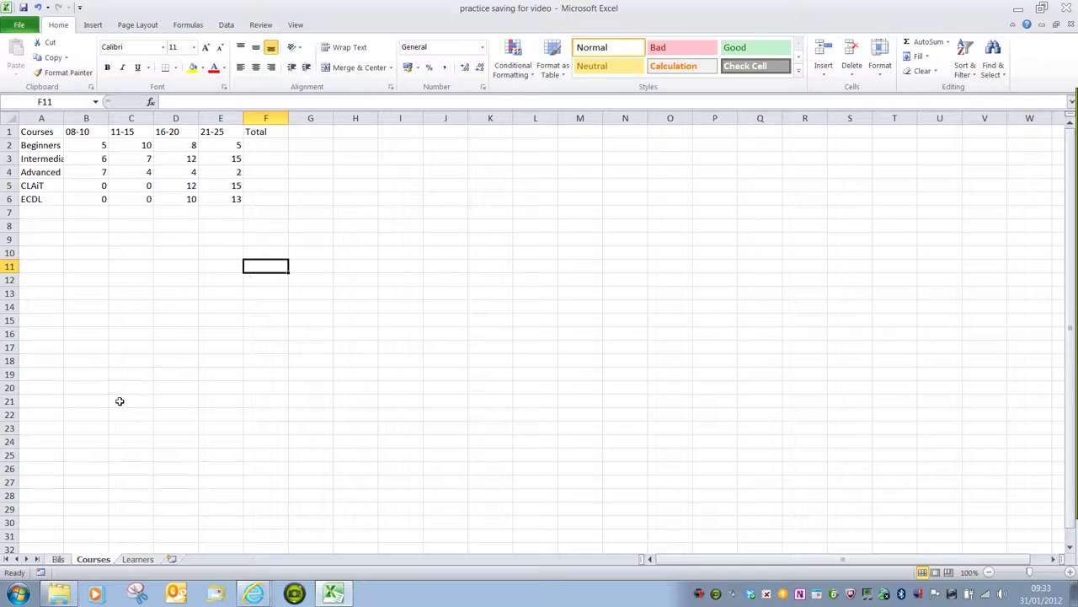
Step: On the Bills sheet, examine the number format choices available for the Rent cost in B2 without applying any
{"action": "left_click", "coordinate": [59, 559]}
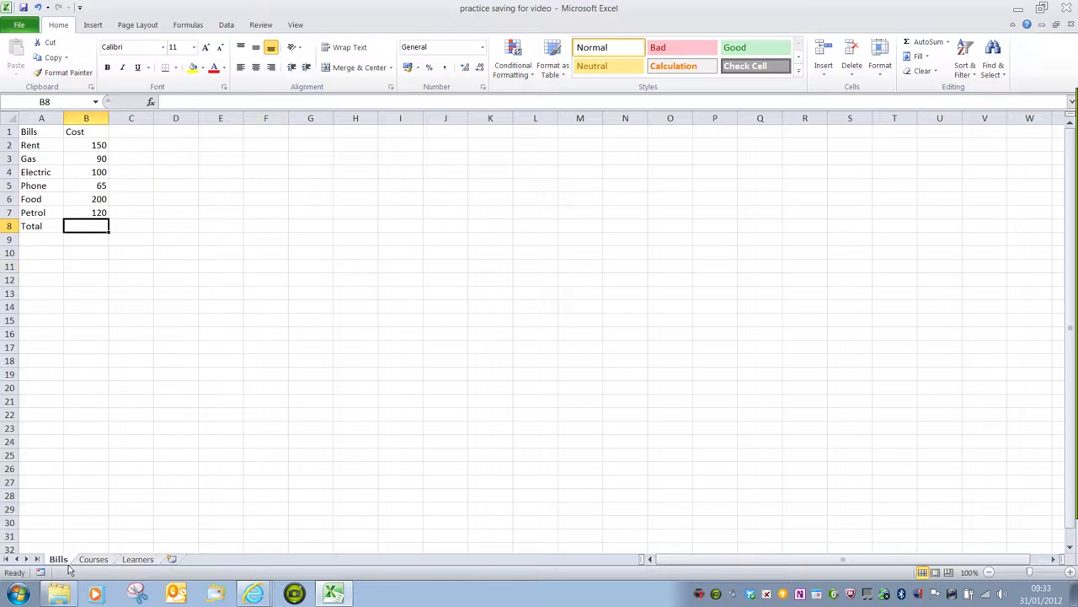
{"action": "left_click", "coordinate": [92, 147]}
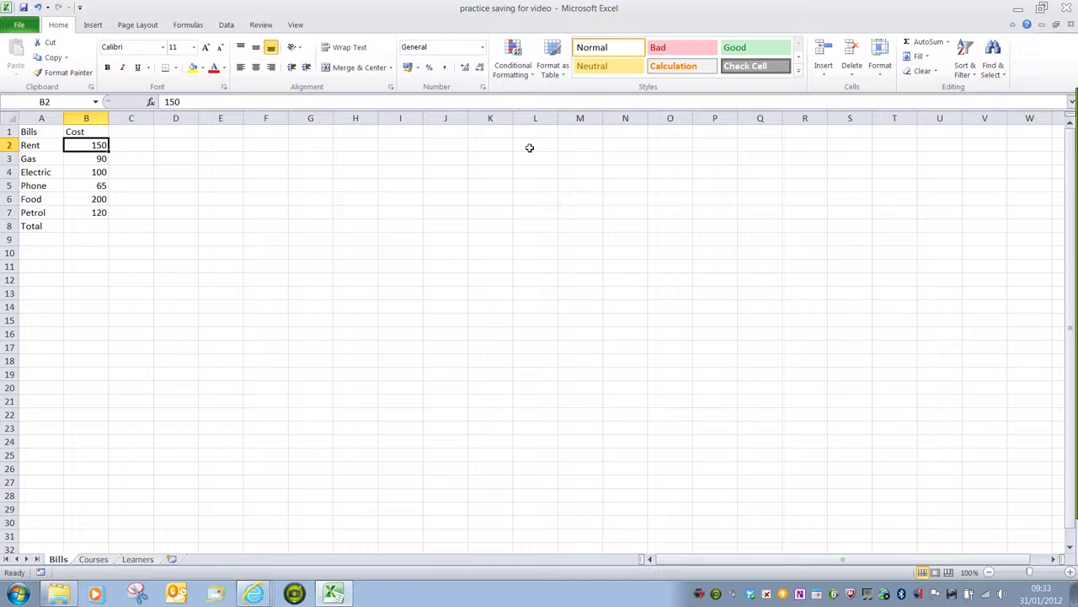
{"action": "left_click", "coordinate": [888, 63]}
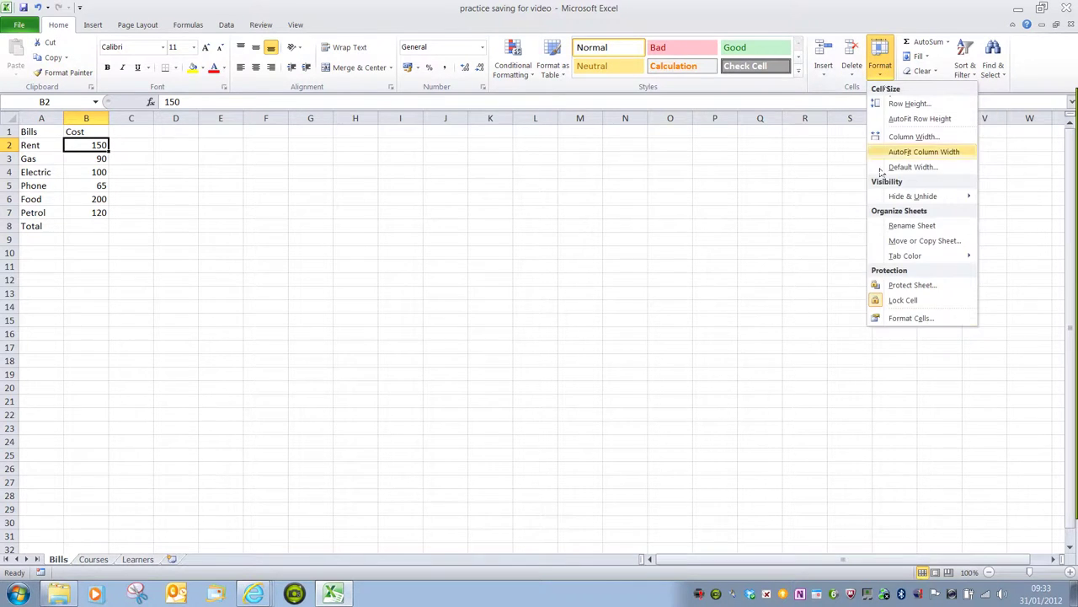
{"action": "left_click", "coordinate": [906, 320]}
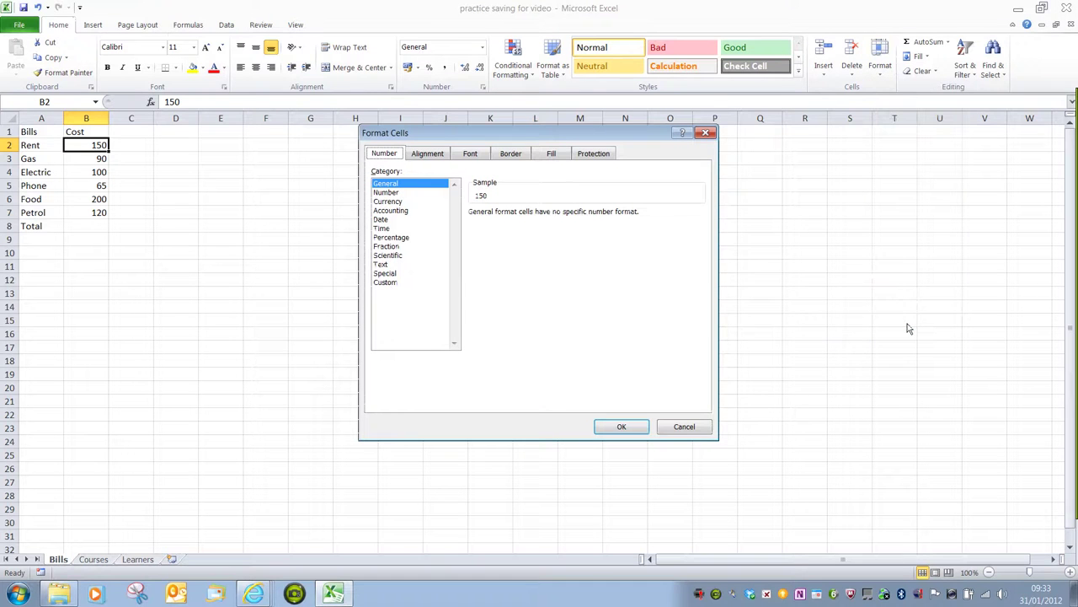
{"action": "left_click", "coordinate": [684, 430]}
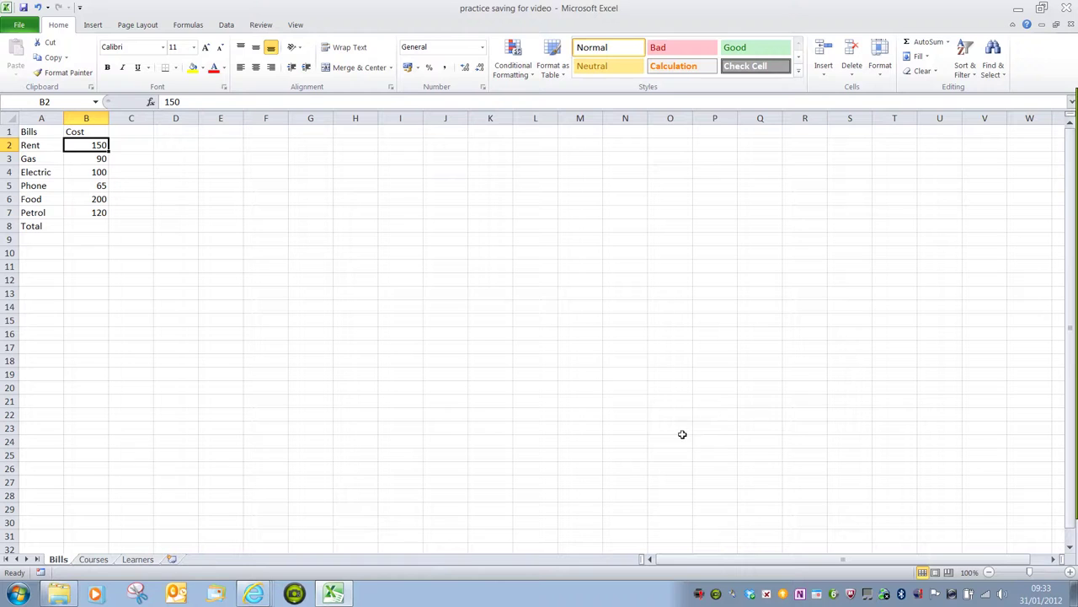
{"action": "left_click", "coordinate": [483, 51]}
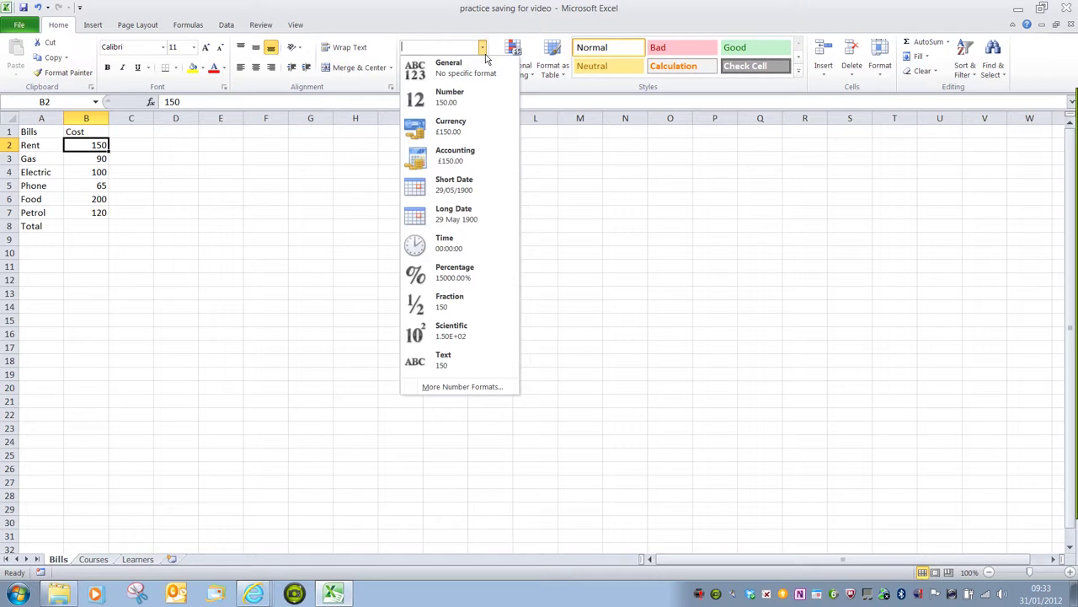
{"action": "left_click", "coordinate": [486, 57]}
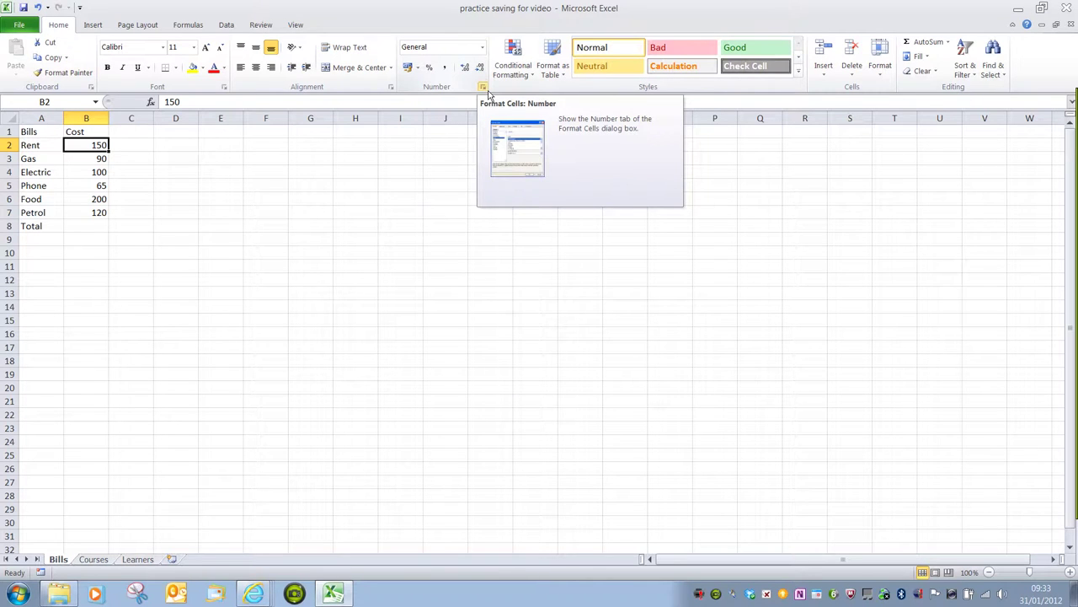
{"action": "left_click", "coordinate": [483, 88]}
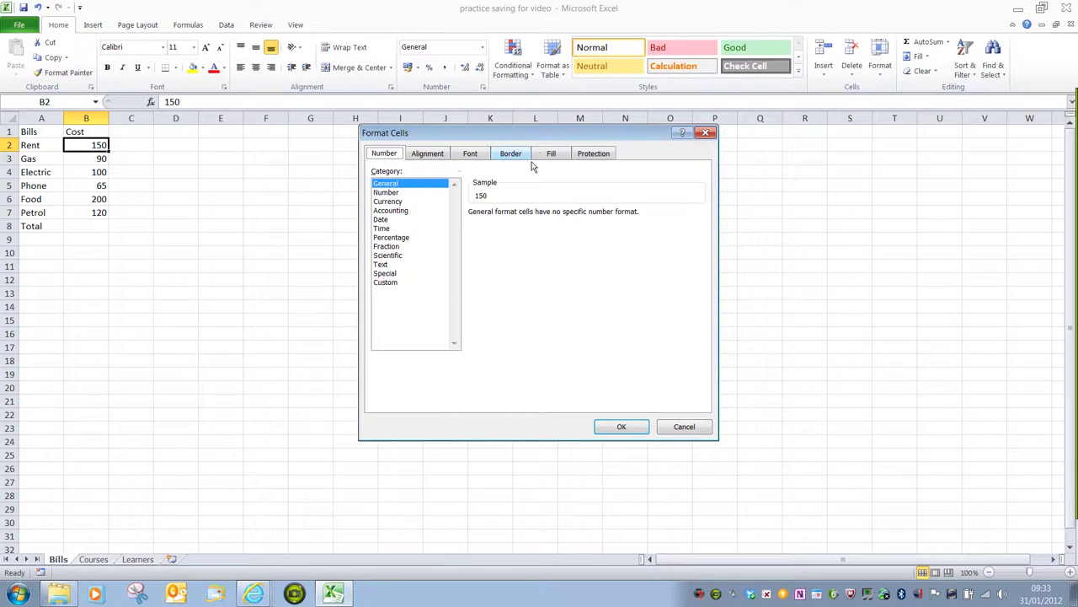
{"action": "left_click", "coordinate": [678, 430]}
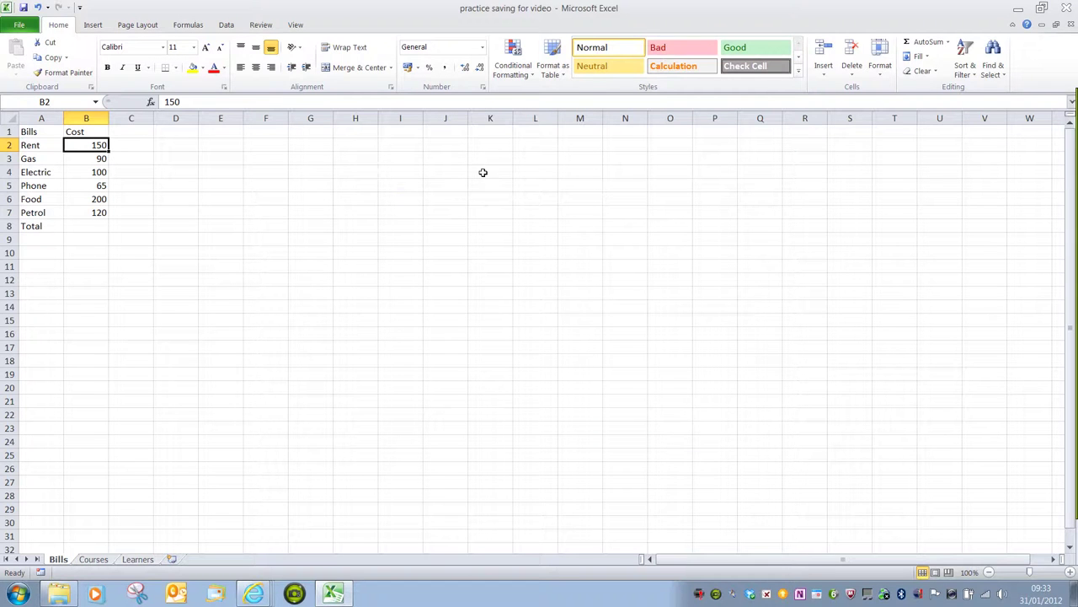
Step: Format the Rent cost in B2 as Currency, then deselect the cell
{"action": "left_click", "coordinate": [484, 47]}
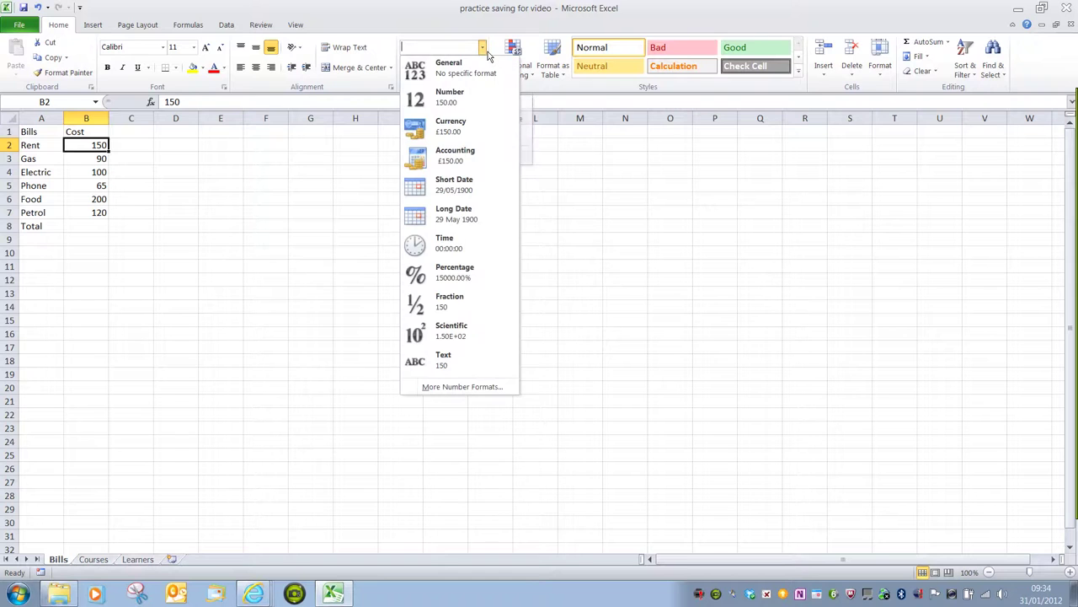
{"action": "left_click", "coordinate": [488, 133]}
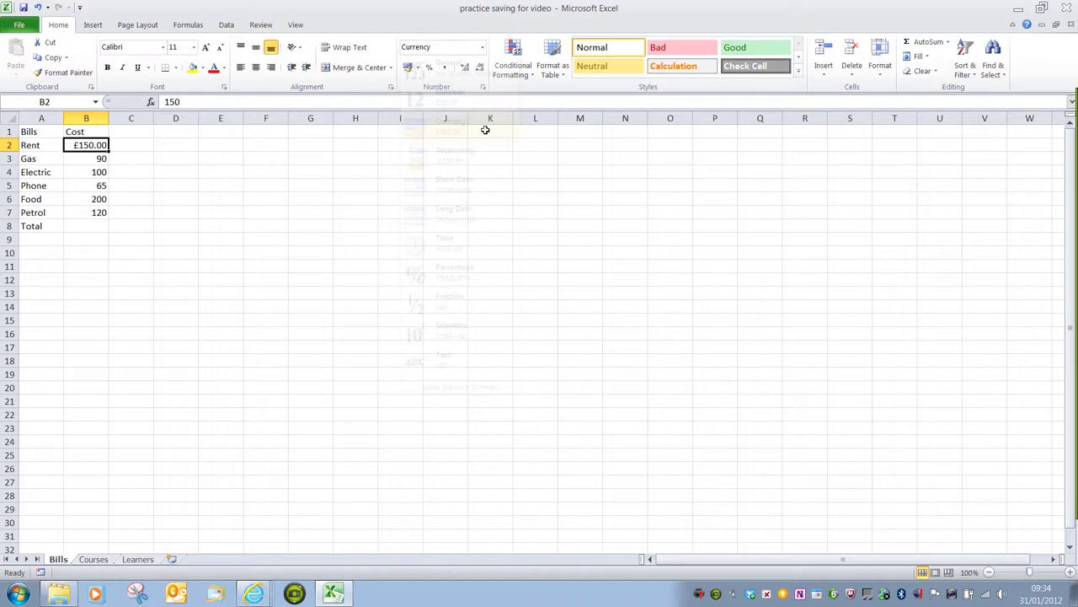
{"action": "left_click", "coordinate": [148, 189]}
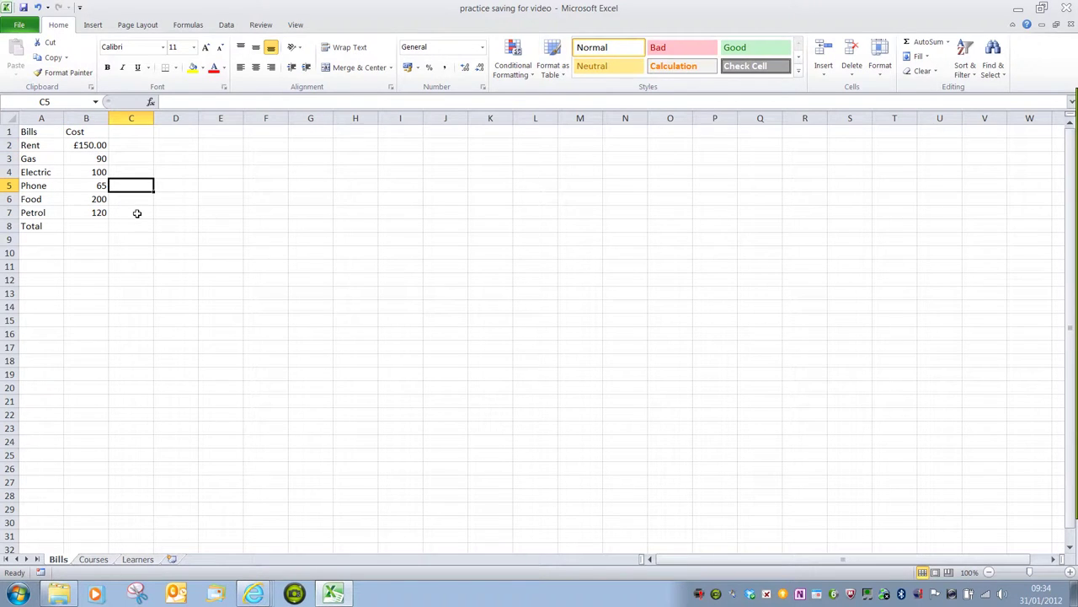
Step: Format the remaining costs from Gas to Petrol in B3:B7 as Currency, then deselect them
{"action": "left_click", "coordinate": [96, 162]}
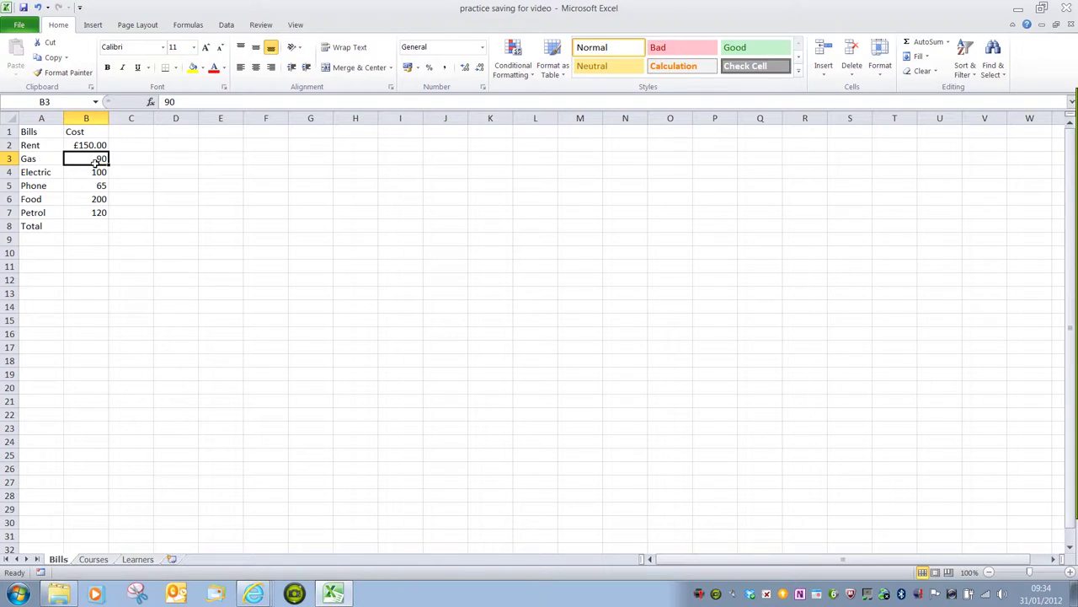
{"action": "left_click_drag", "start_coordinate": [97, 164], "coordinate": [97, 212]}
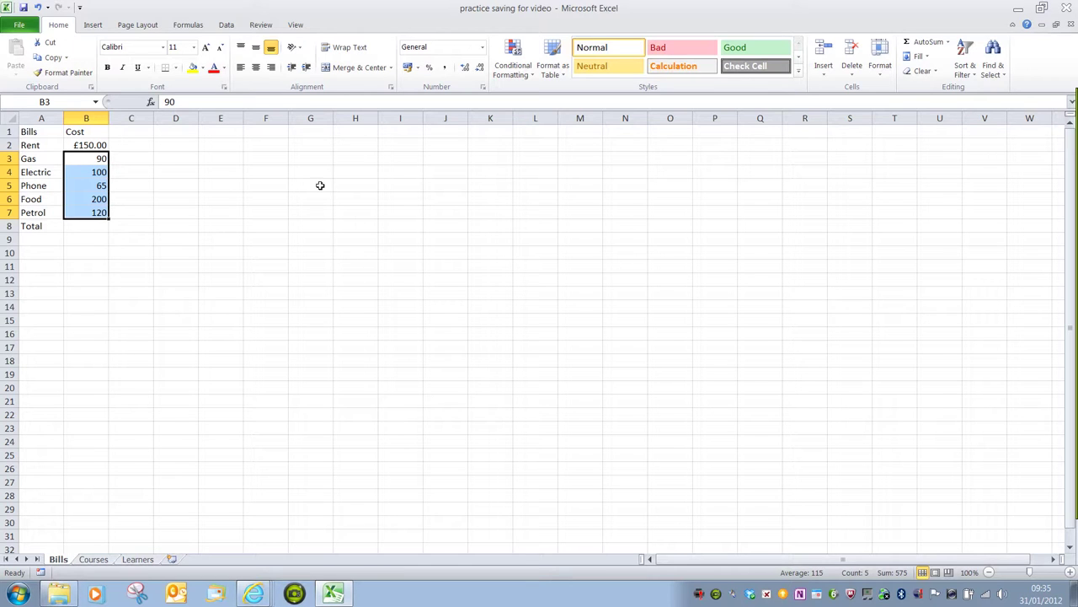
{"action": "left_click", "coordinate": [485, 49]}
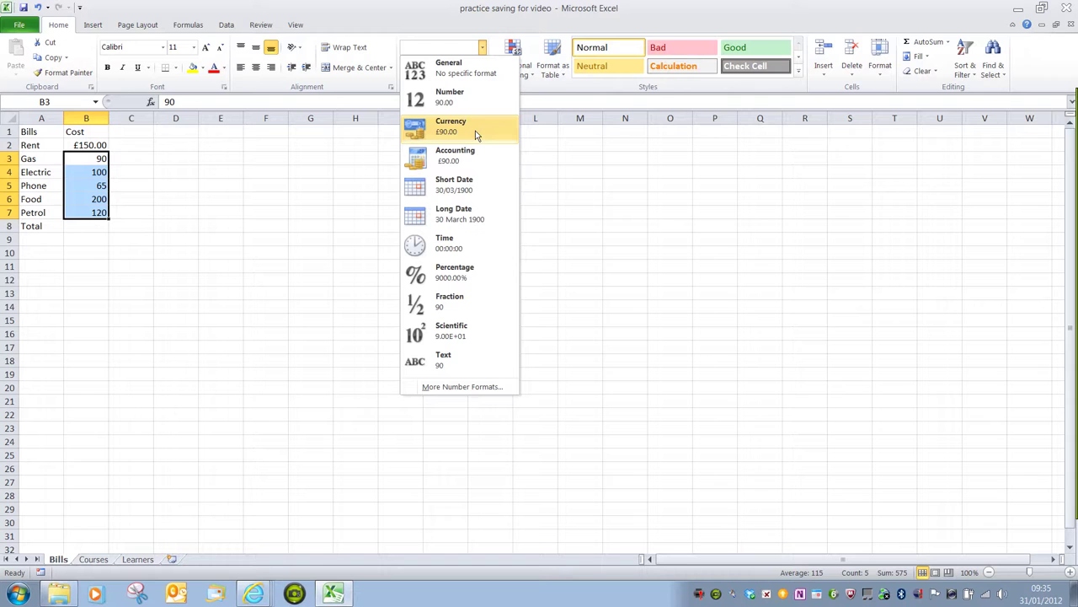
{"action": "left_click", "coordinate": [475, 131]}
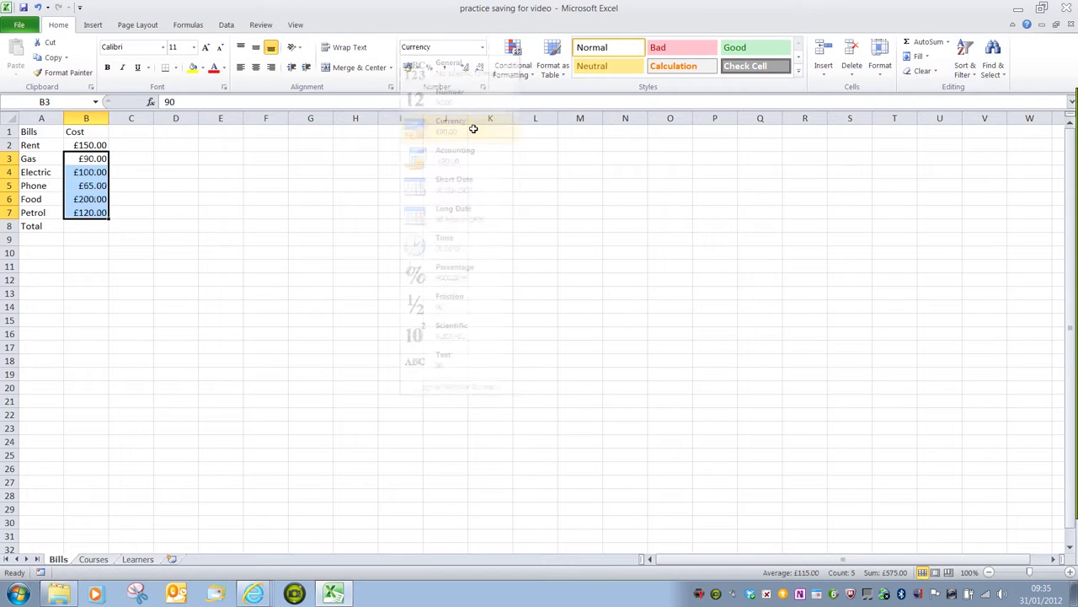
{"action": "left_click", "coordinate": [266, 265]}
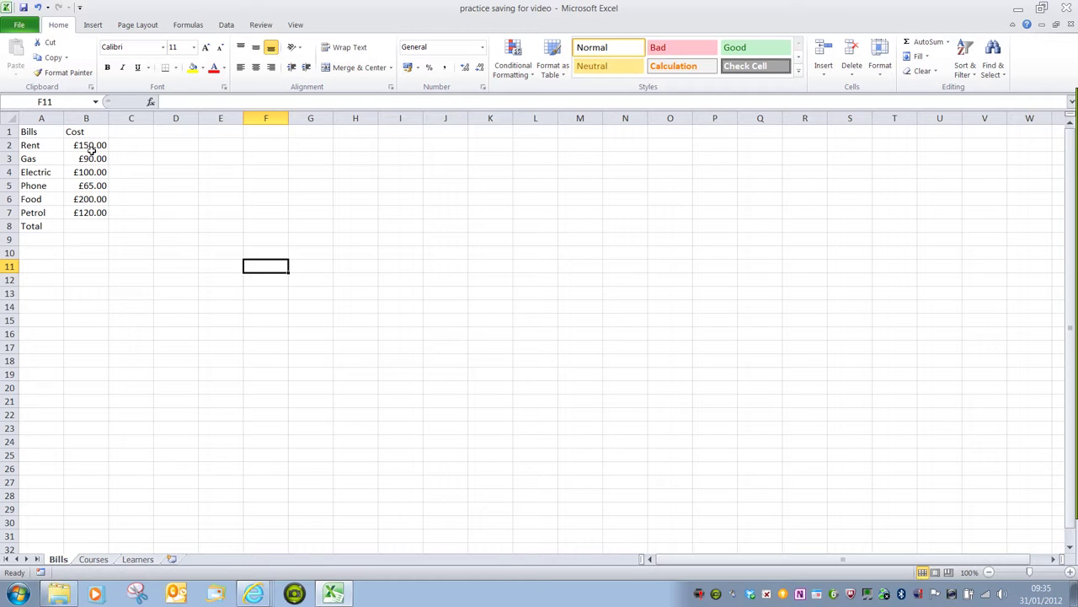
Step: Change all the costs from Rent to Petrol in B2:B7 to the Accounting format and review their alignment
{"action": "left_click_drag", "start_coordinate": [91, 147], "coordinate": [91, 214]}
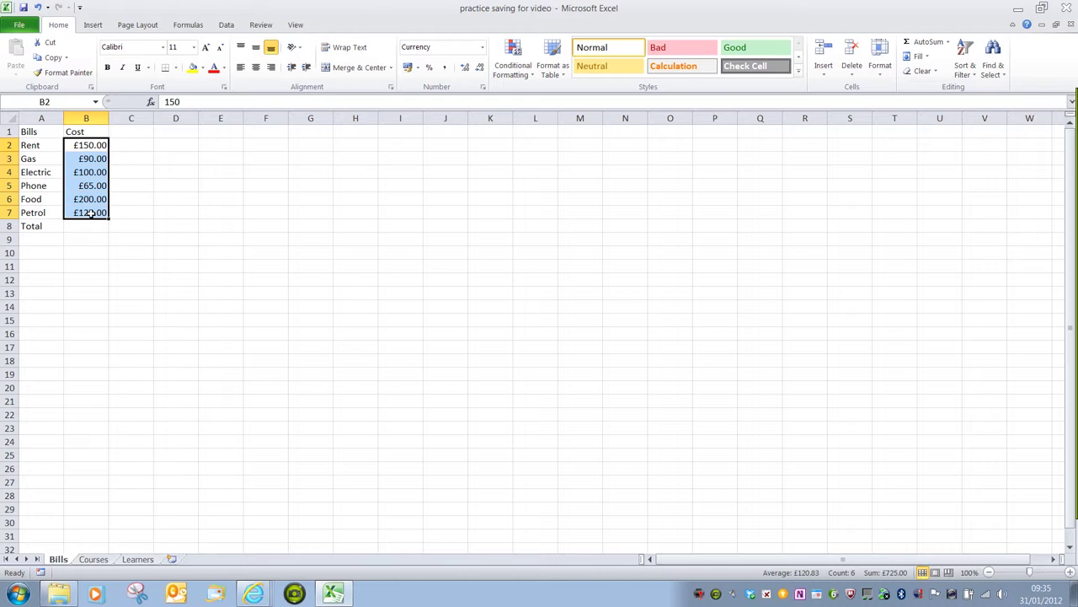
{"action": "left_click", "coordinate": [483, 48]}
{"action": "left_click", "coordinate": [482, 161]}
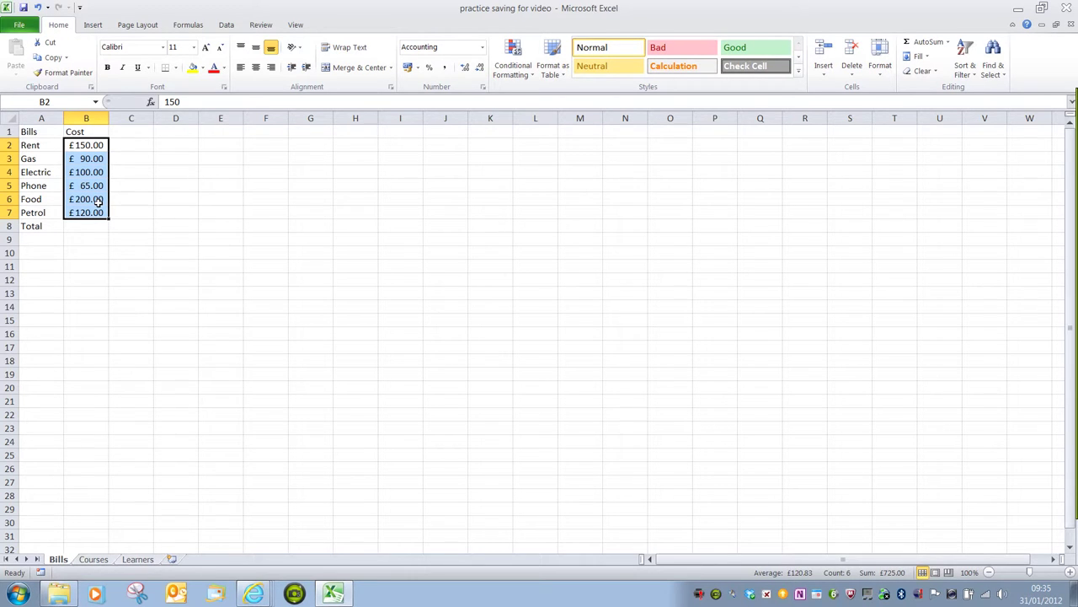
{"action": "left_click", "coordinate": [90, 244]}
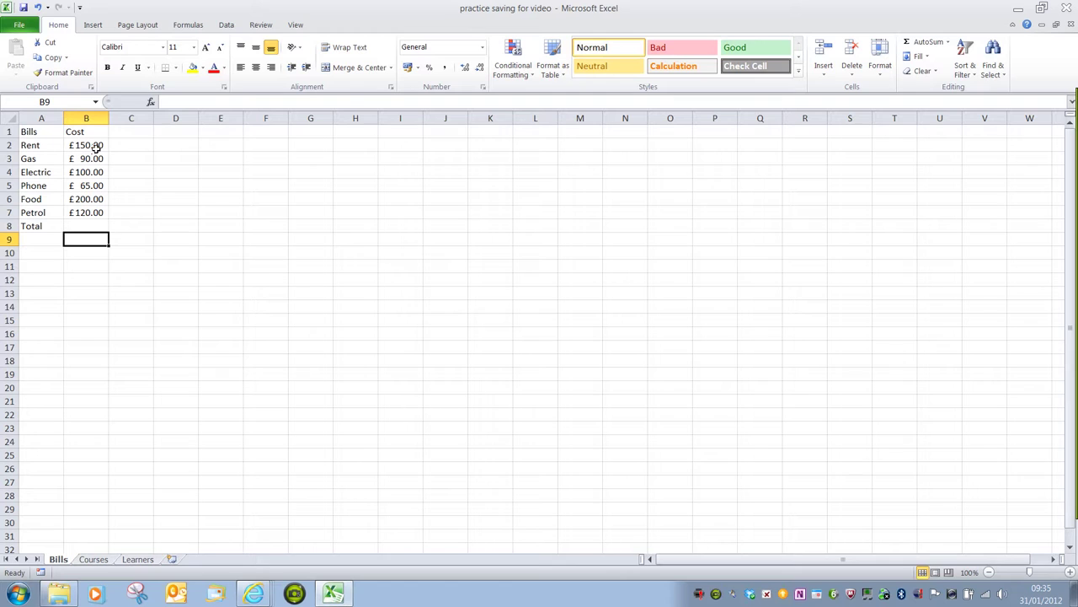
{"action": "left_click_drag", "start_coordinate": [96, 148], "coordinate": [95, 216]}
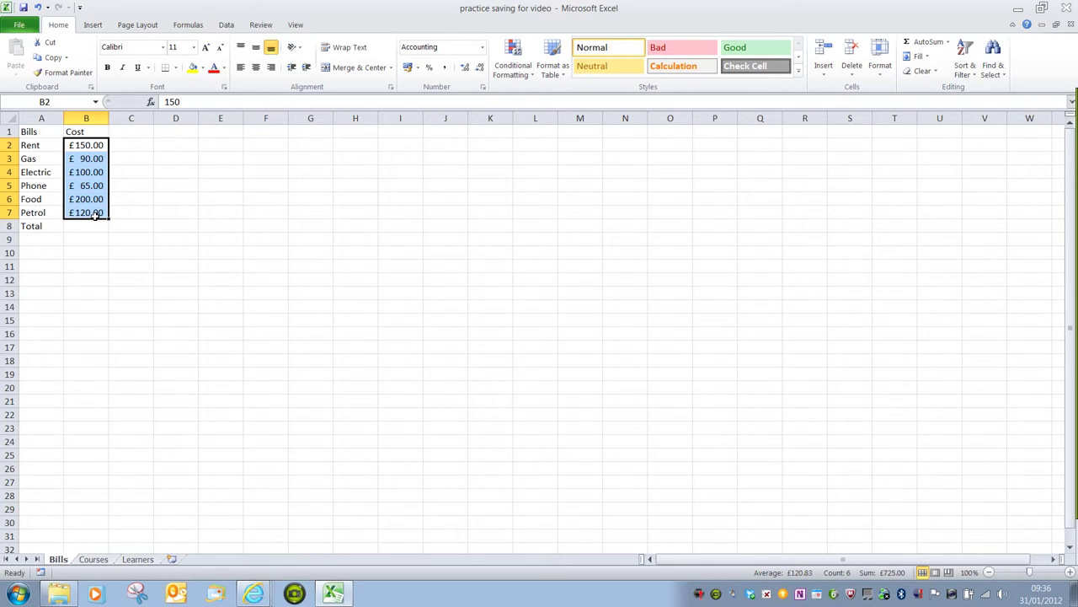
{"action": "left_click", "coordinate": [182, 285]}
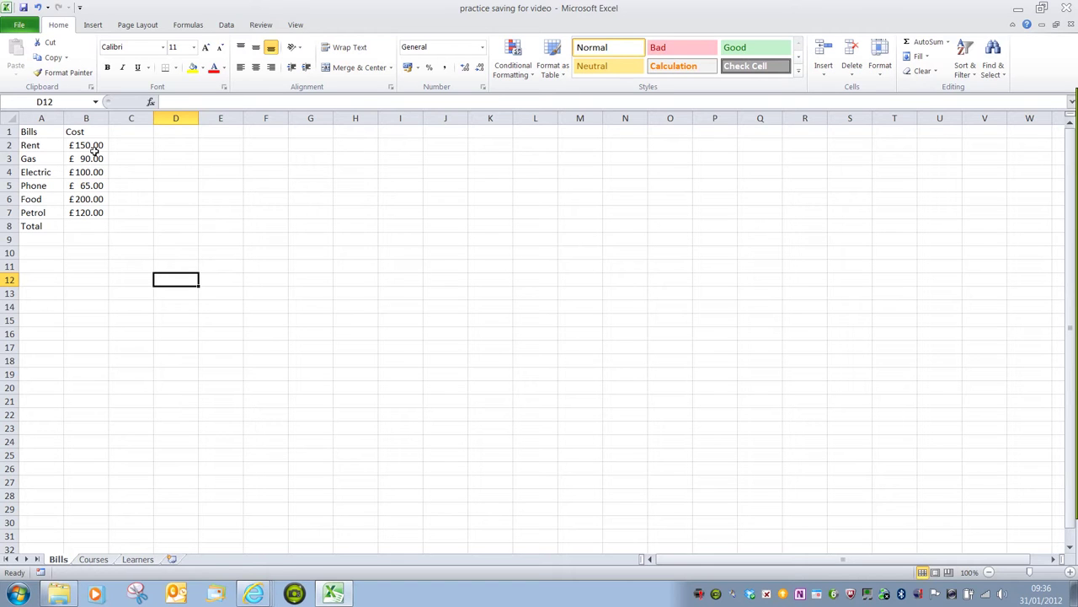
Step: Undo the Accounting format and both Currency formats applied to the costs in column B, then deselect the cells
{"action": "left_click", "coordinate": [39, 9]}
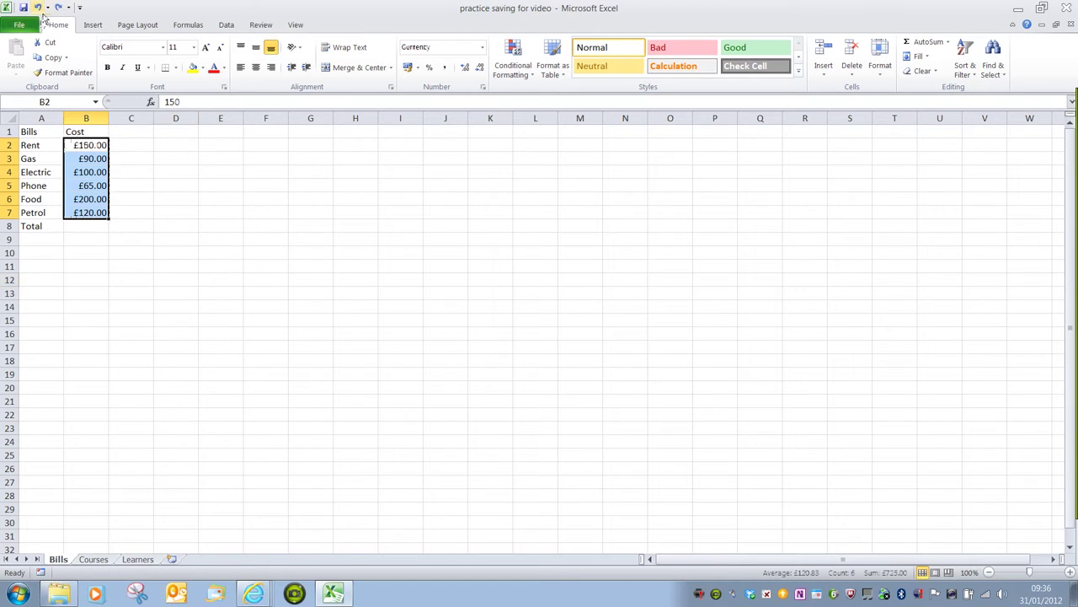
{"action": "left_click", "coordinate": [39, 8]}
{"action": "left_click", "coordinate": [39, 8]}
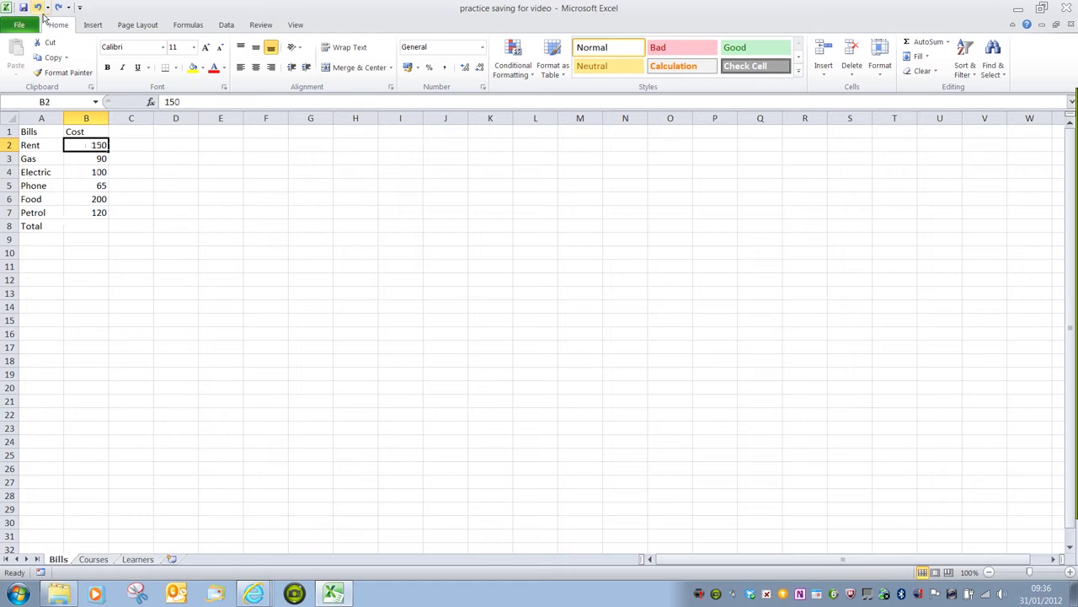
{"action": "left_click", "coordinate": [145, 211]}
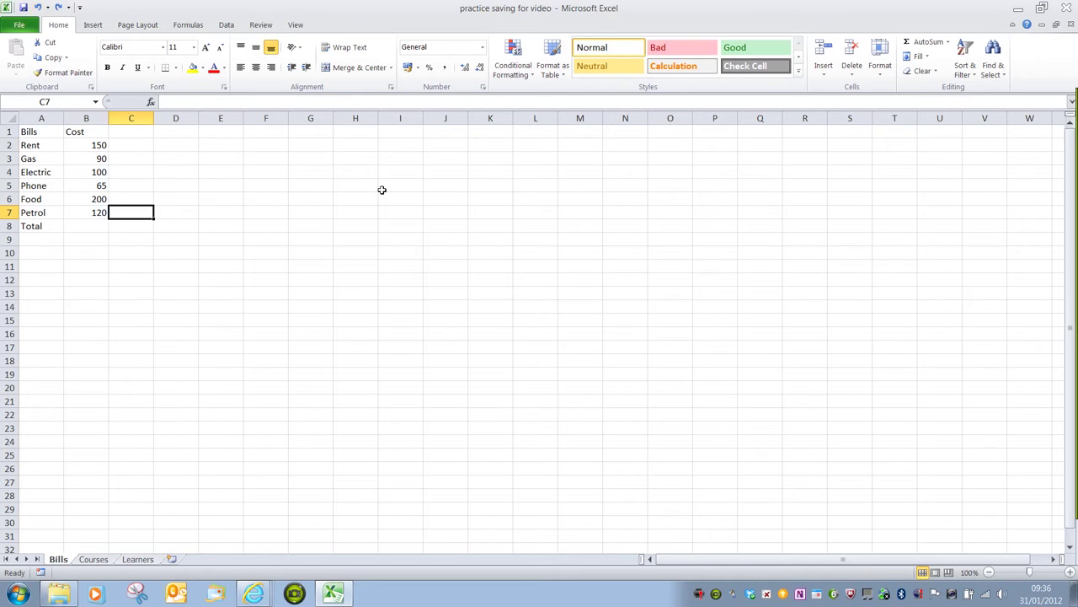
Step: Apply the pound Accounting number format to cell C7 and to the costs from Rent to Petrol in B2:B7
{"action": "left_click", "coordinate": [417, 69]}
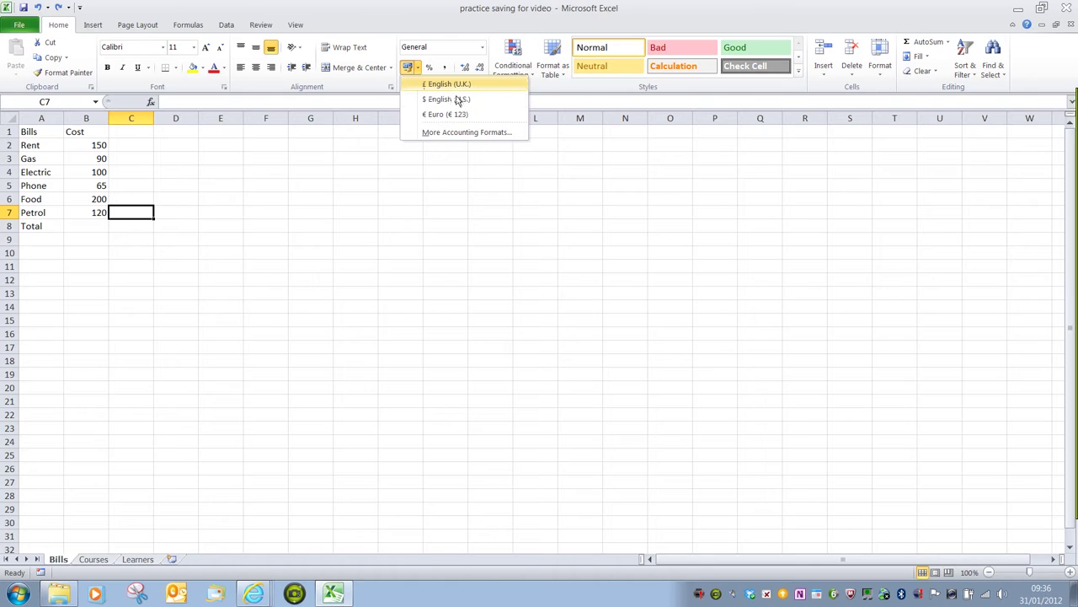
{"action": "left_click", "coordinate": [413, 75]}
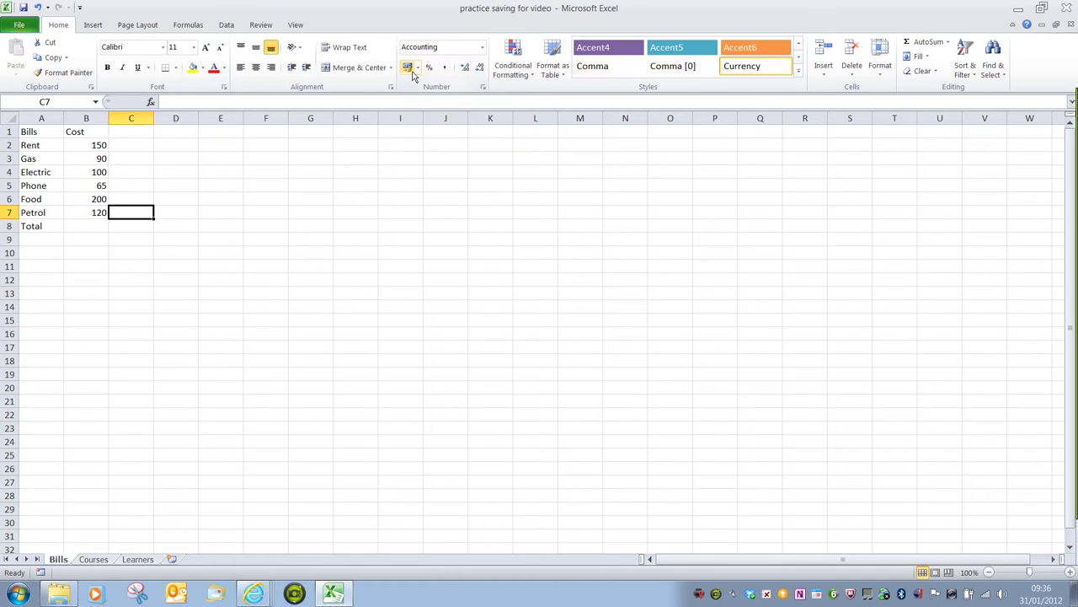
{"action": "left_click_drag", "start_coordinate": [93, 145], "coordinate": [94, 212]}
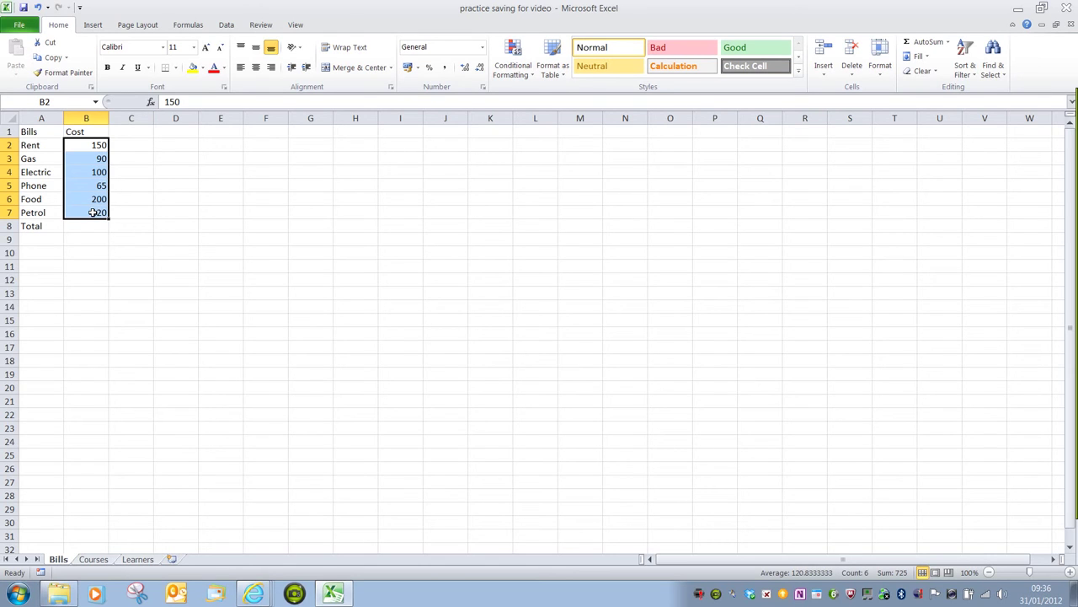
{"action": "left_click", "coordinate": [411, 74]}
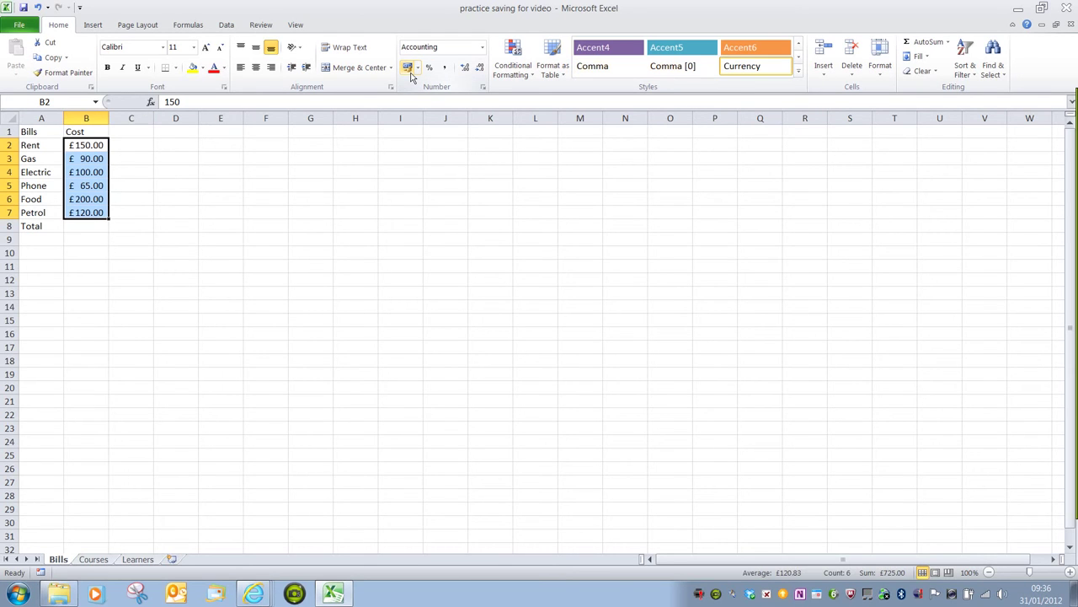